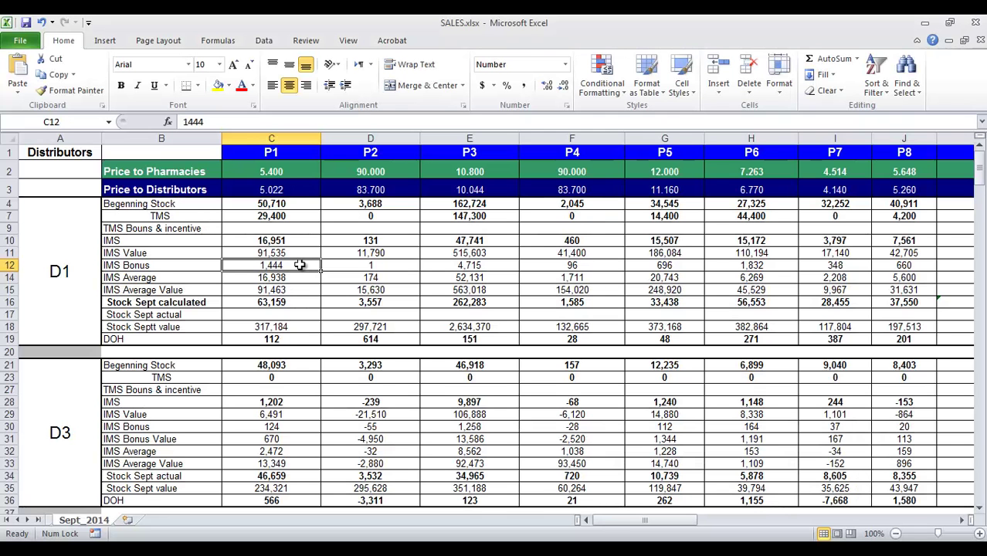
Select column C, row 9, the P1 TMS cell C7 and the IMS Value label in B11, one after another
click(283, 139)
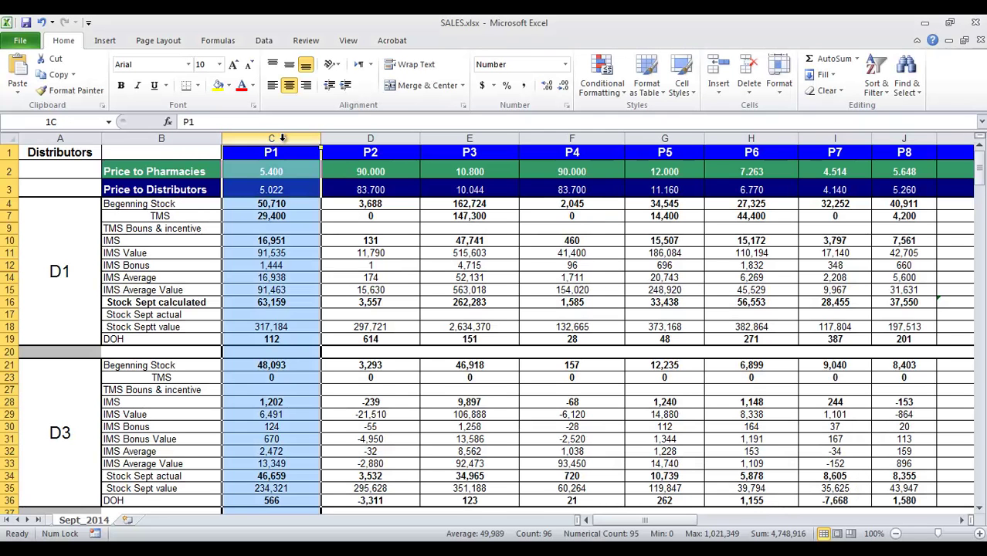
click(10, 229)
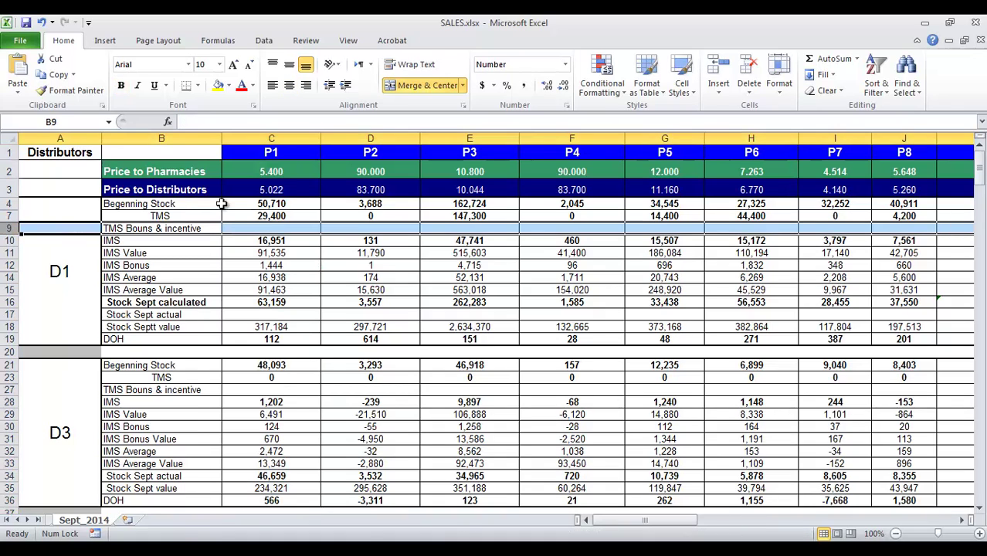
click(271, 217)
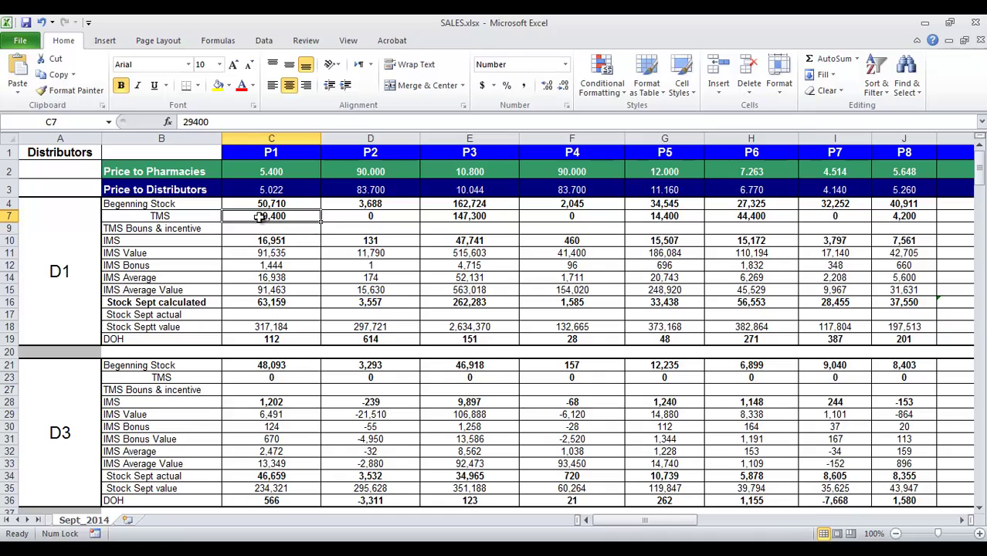
click(177, 252)
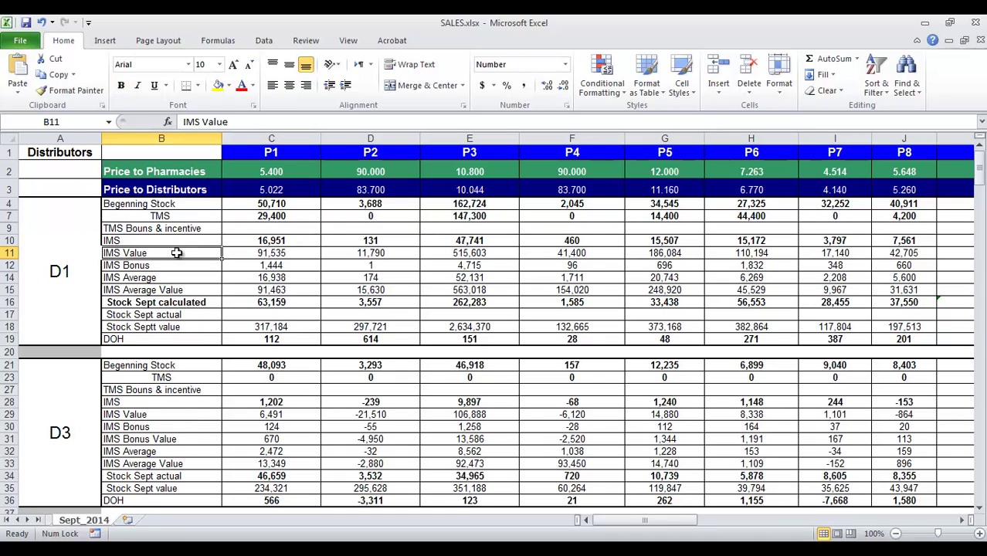
Select the P2, P3 and P4 columns (D, E and F) together
click(357, 173)
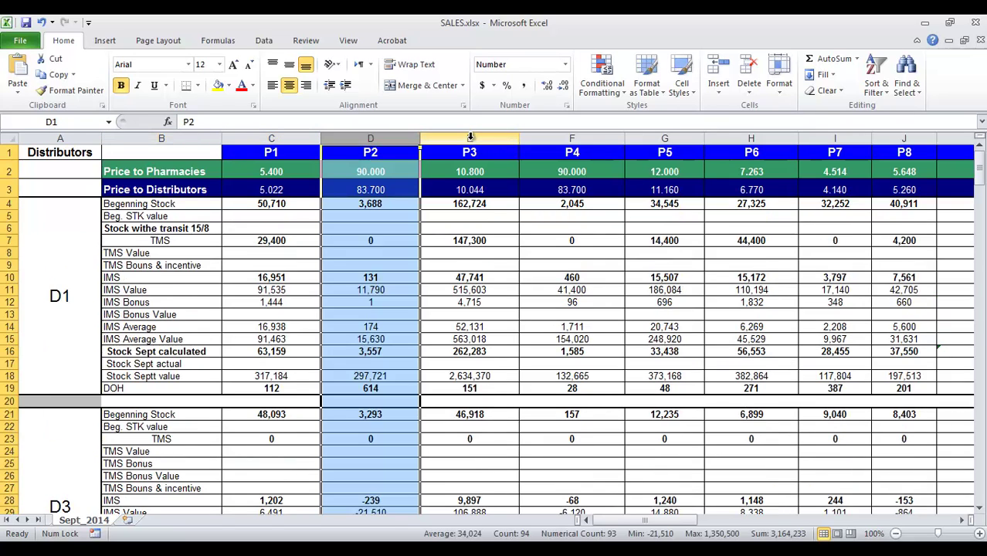
ctrl+click(497, 136)
ctrl+click(572, 138)
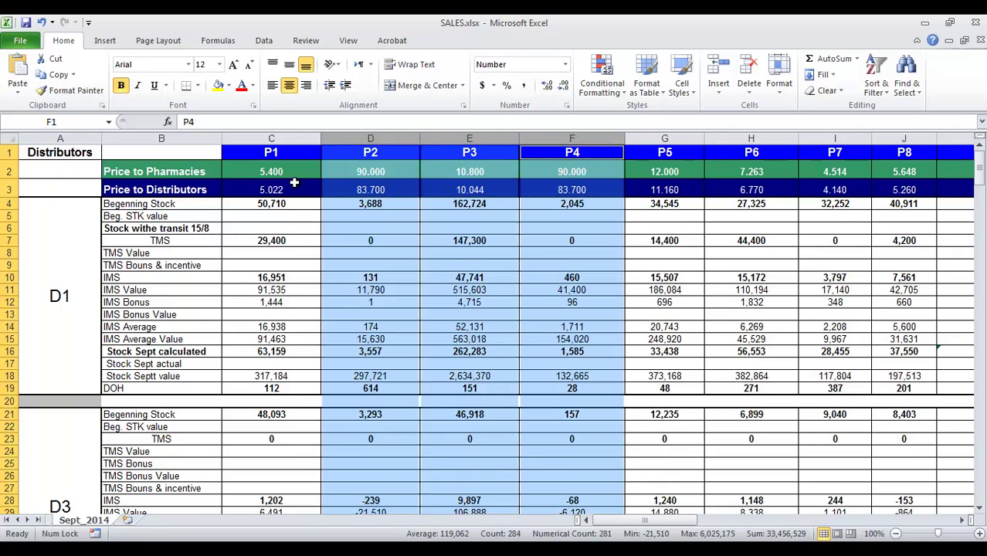
Select the non-adjacent rows 4, 9, 16 and 19 of the D1 block together
click(9, 204)
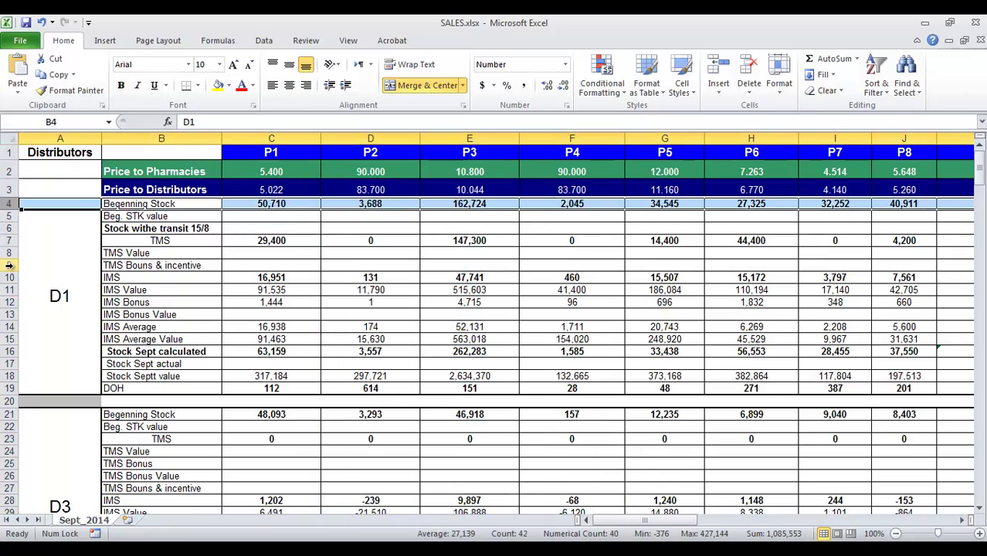
ctrl+click(9, 265)
ctrl+click(9, 352)
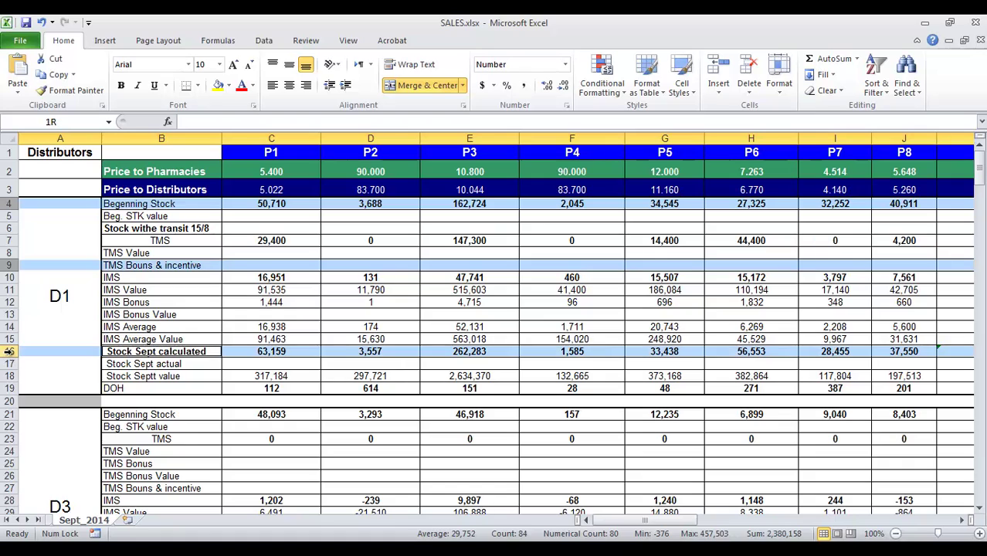
ctrl+click(9, 388)
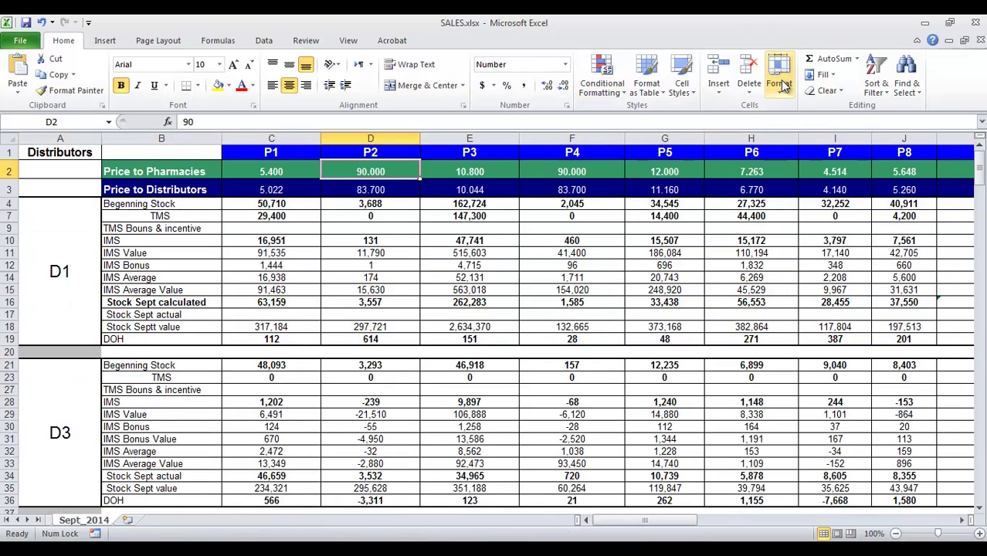
Hide the P2 column (column D), using the single selected cell D2
click(780, 81)
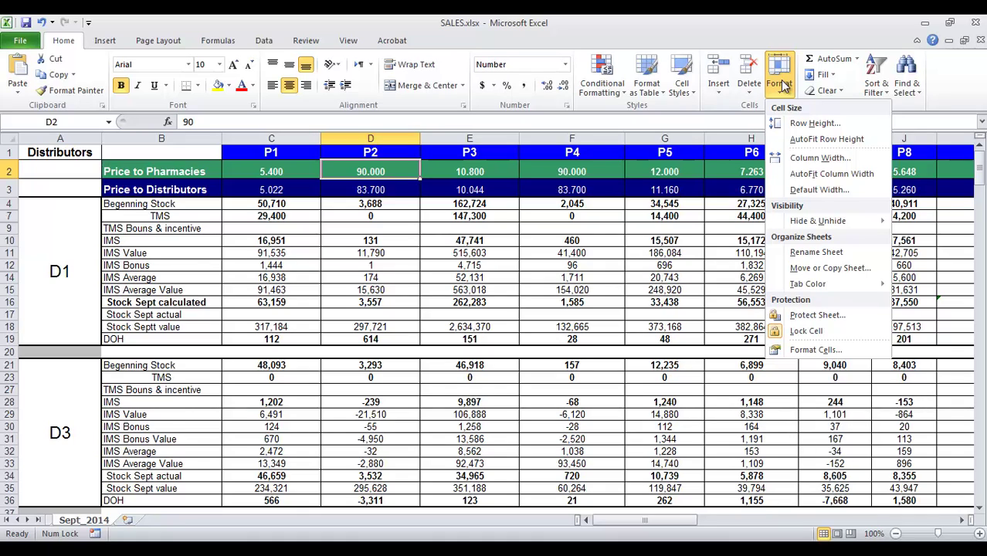
mouse_move(817, 223)
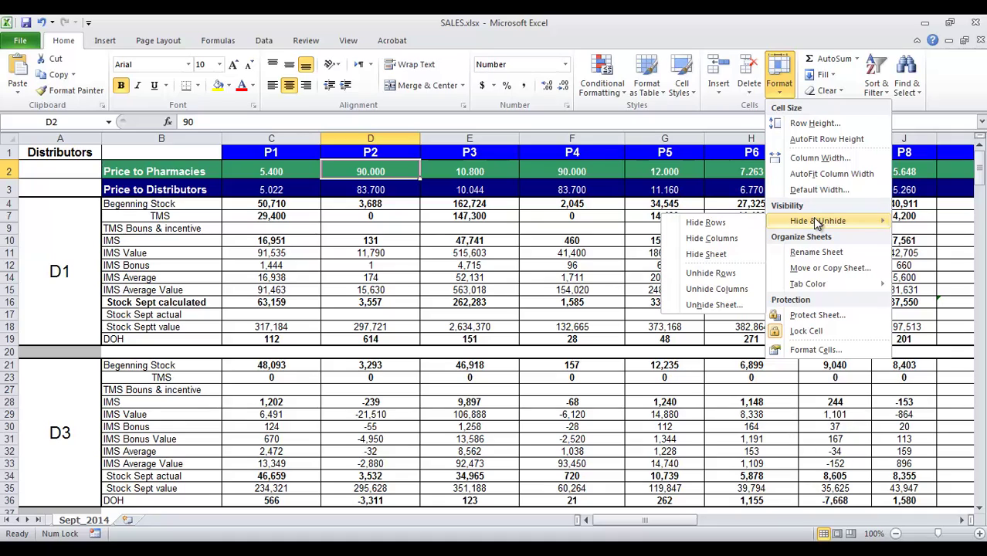
click(742, 244)
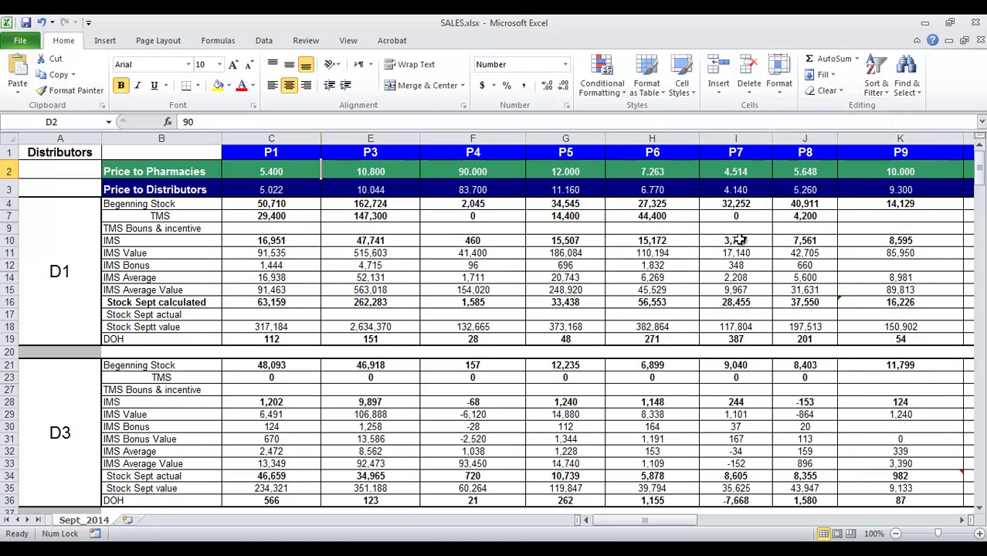
Hide the TMS row of distributor D1 (row 7), starting from cell G7
click(597, 229)
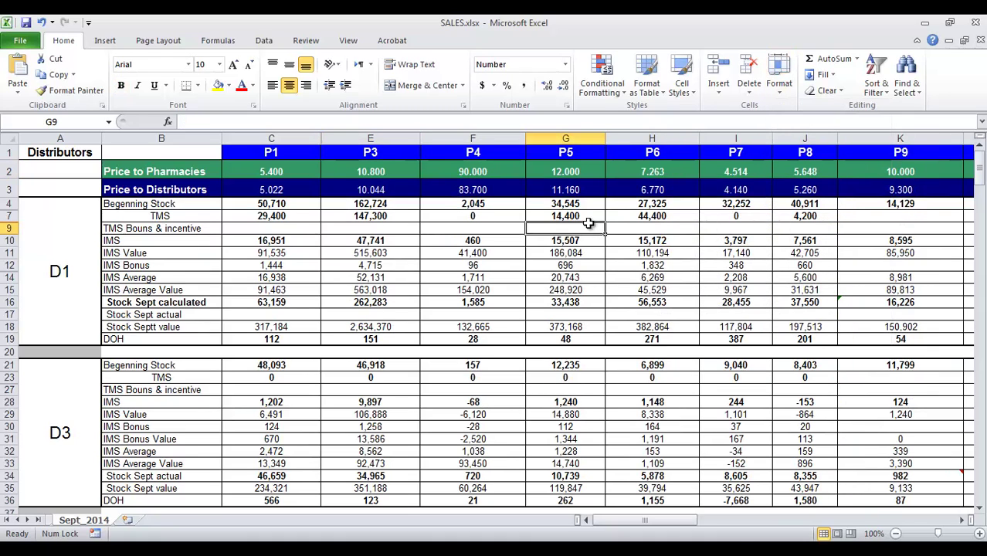
click(591, 217)
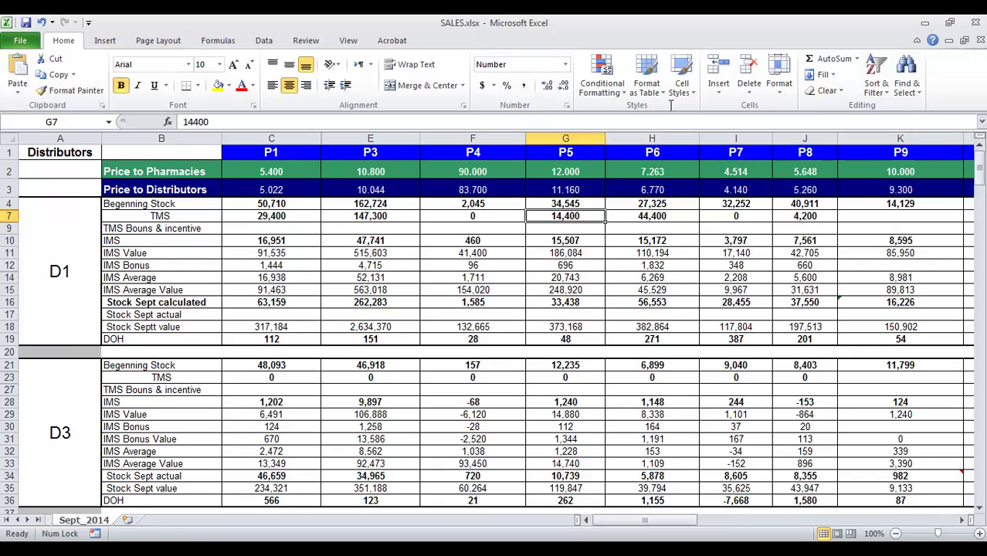
click(779, 77)
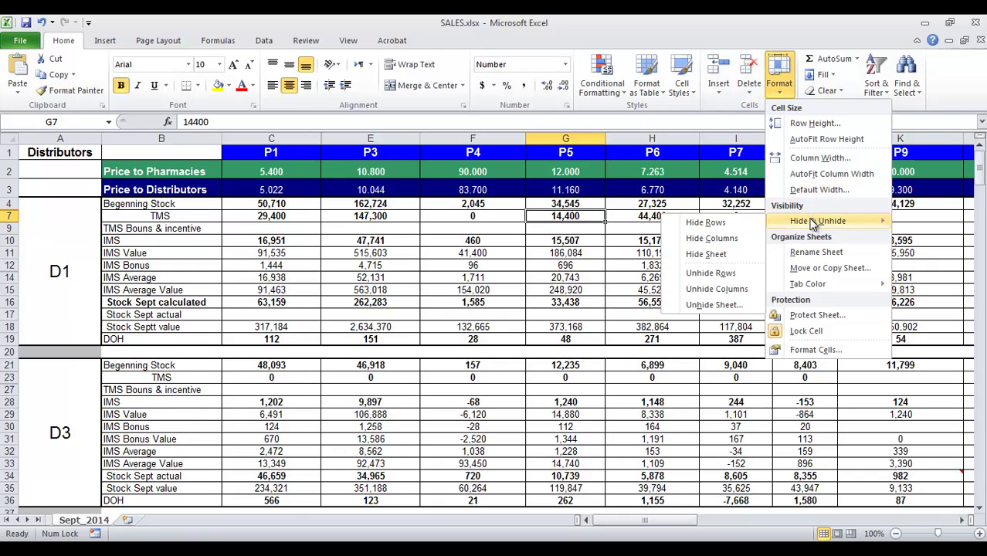
click(726, 223)
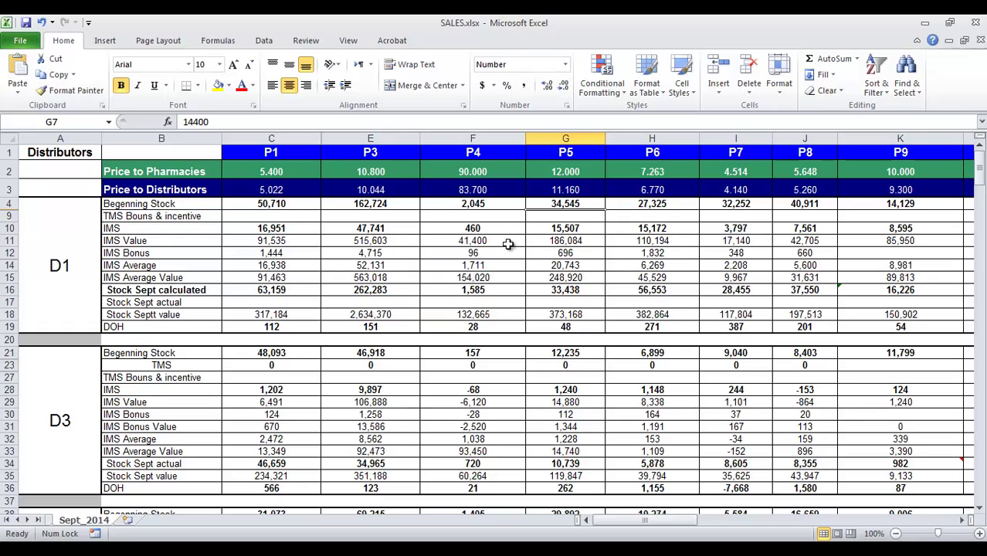
Hide the adjacent columns E through H, covering products P3 to P6
drag(383, 135, 624, 136)
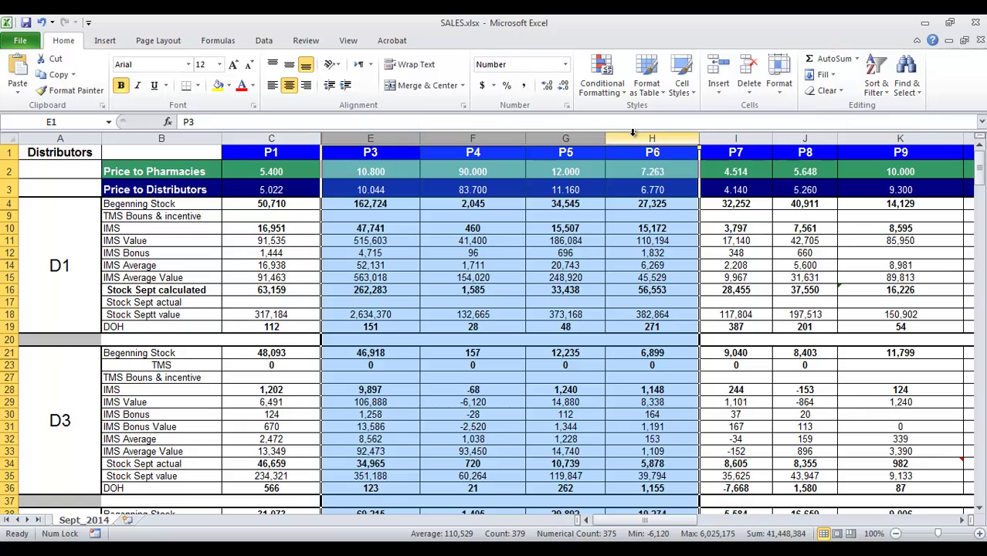
click(779, 77)
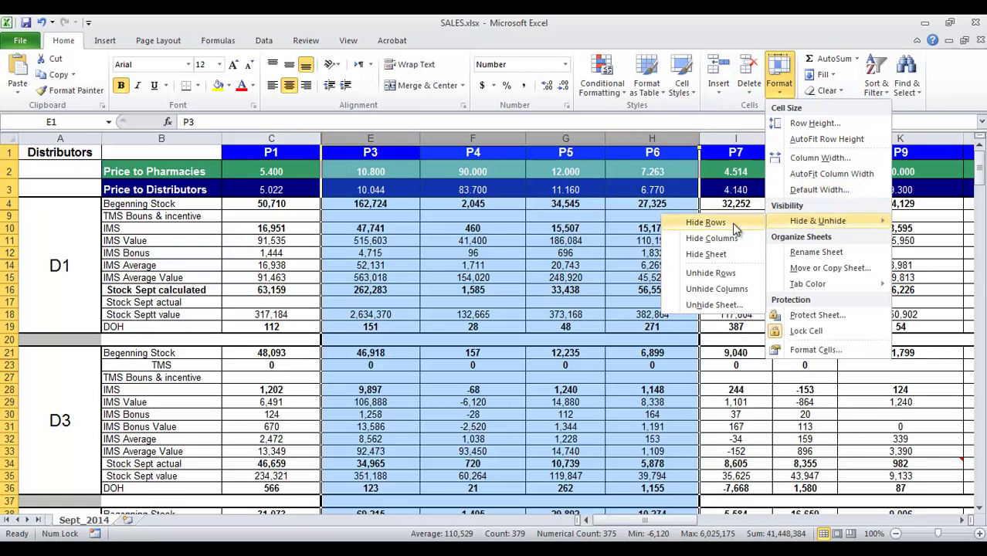
click(699, 236)
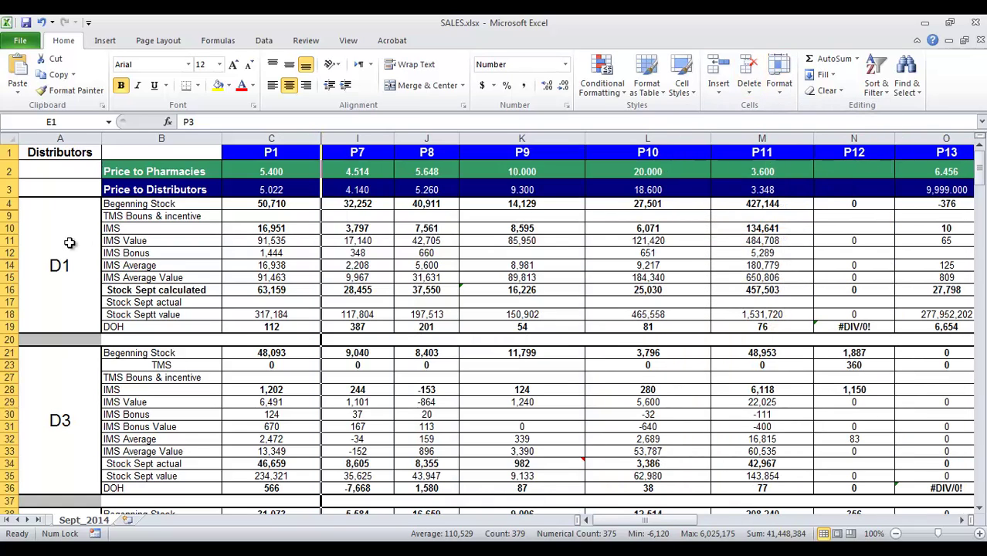
Hide the non-adjacent rows 12 and 18 in the D1 block and rows 23 and 30 in the D3 block
click(9, 253)
ctrl+click(9, 314)
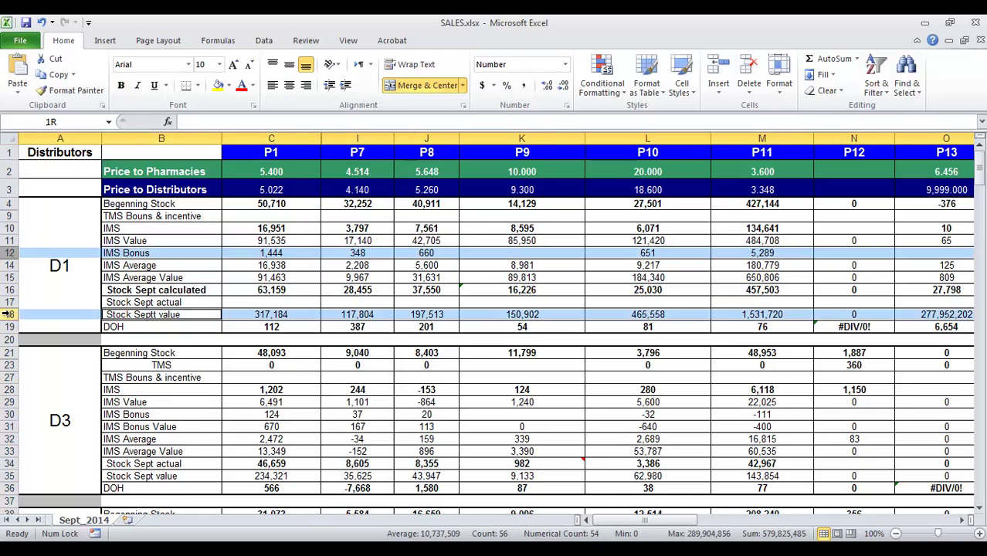
ctrl+click(9, 364)
ctrl+click(8, 414)
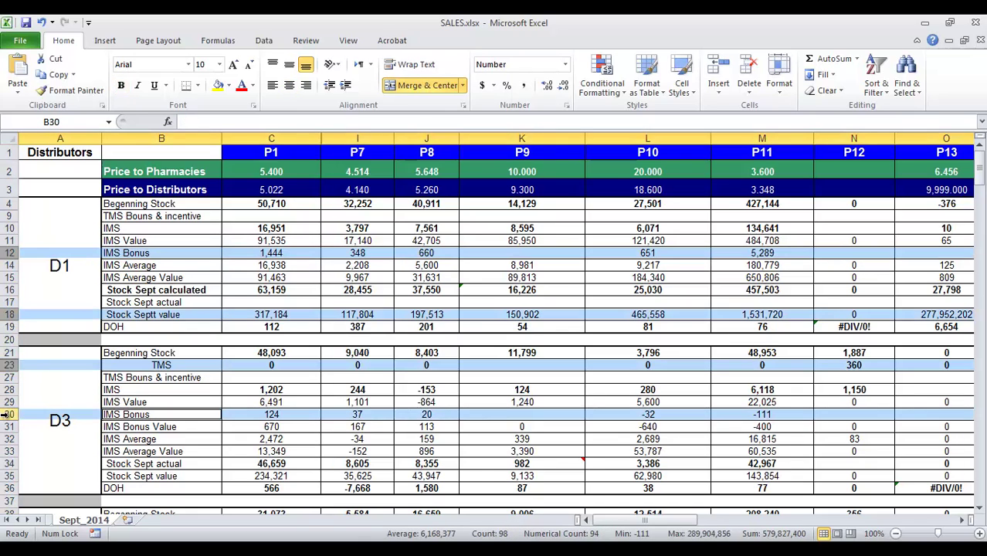
click(780, 91)
mouse_move(799, 223)
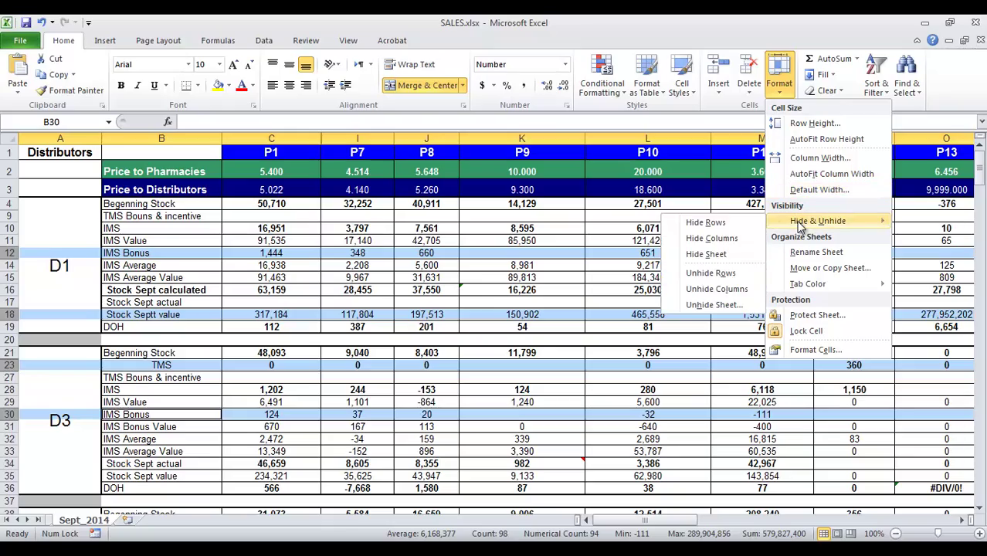
click(731, 219)
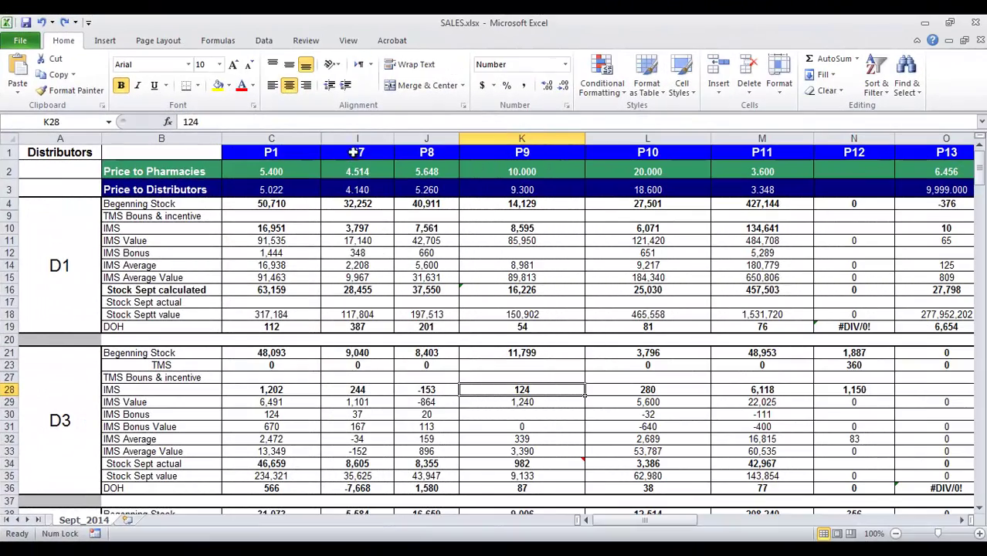
Hide the IMS row of distributor D1 (row 10)
click(356, 151)
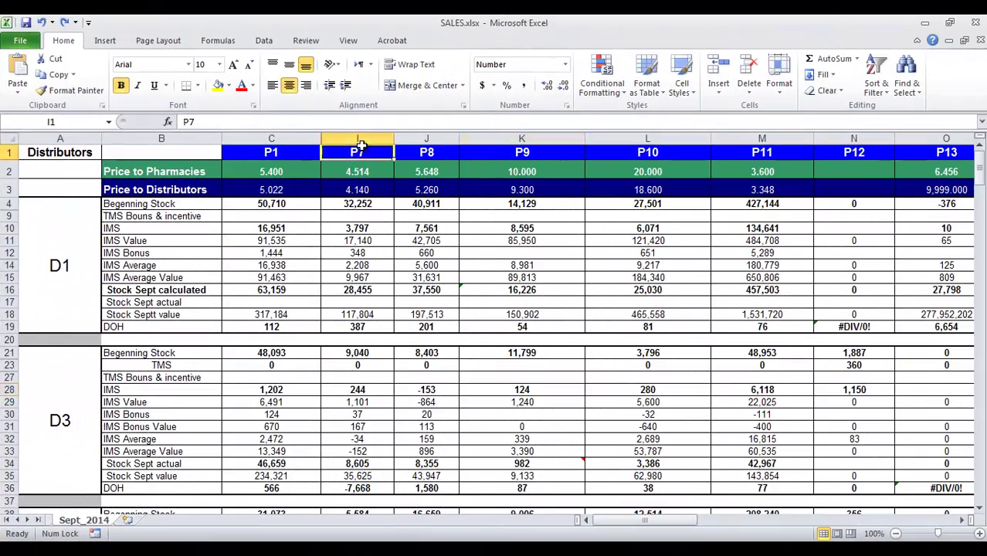
click(361, 139)
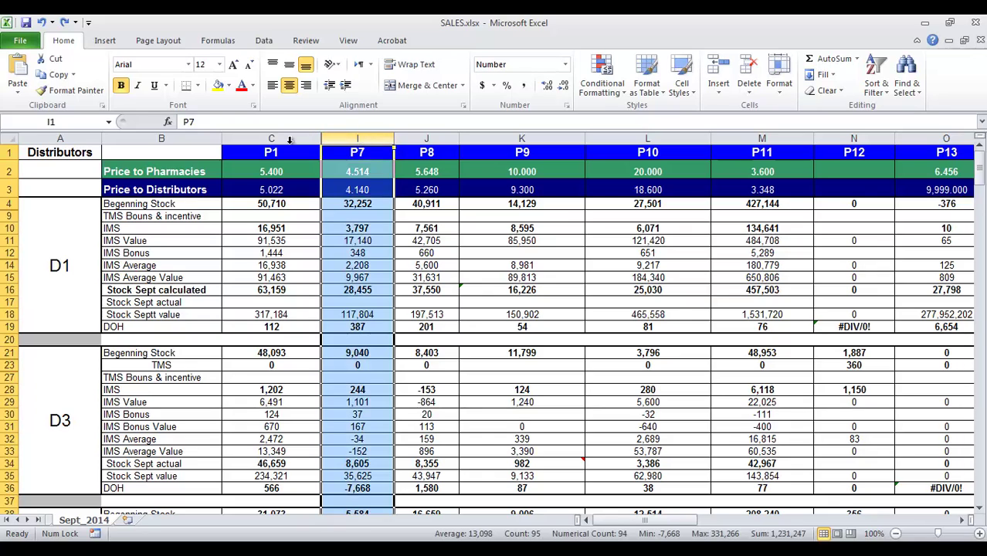
click(9, 228)
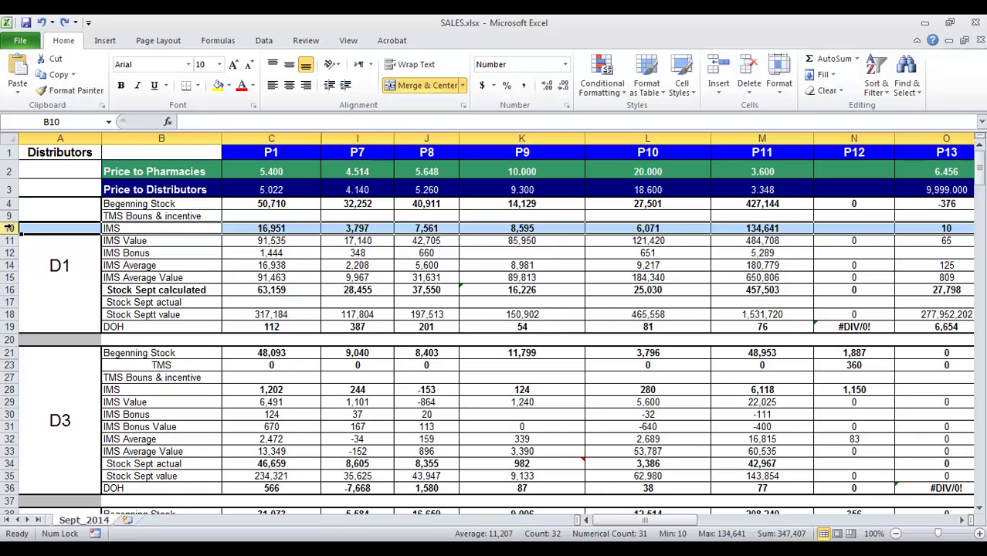
right_click(9, 228)
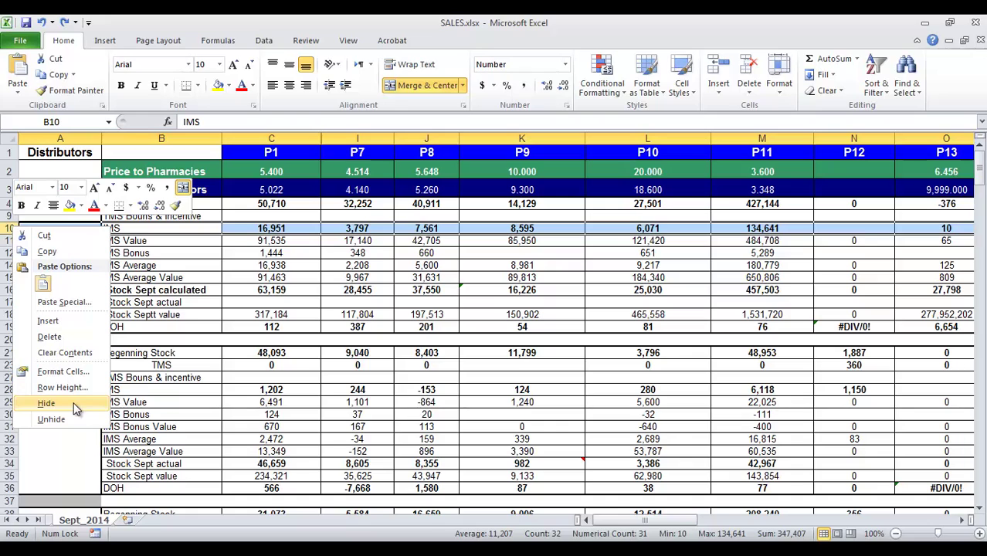
click(47, 403)
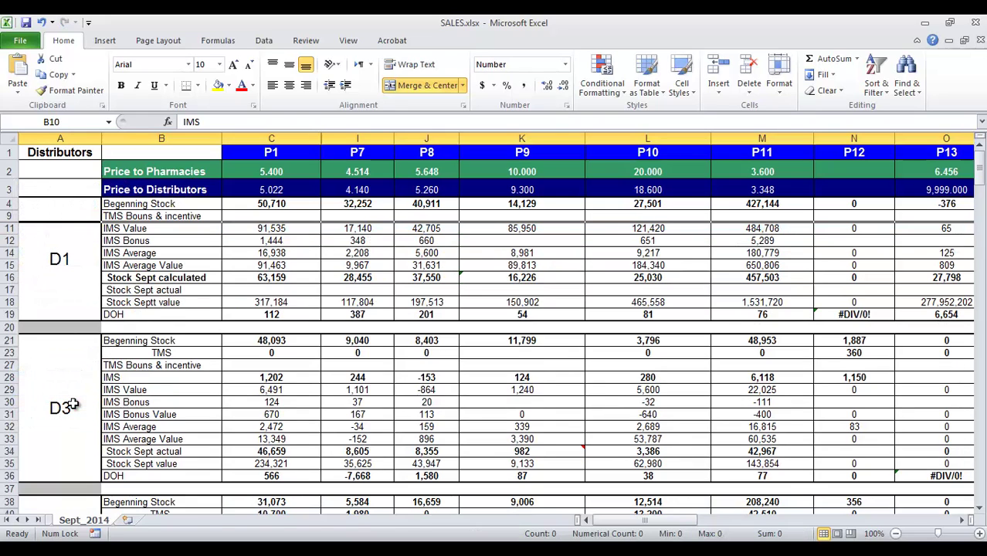
Hide the adjacent columns I through K, covering products P7 to P9
drag(359, 136, 563, 142)
right_click(564, 144)
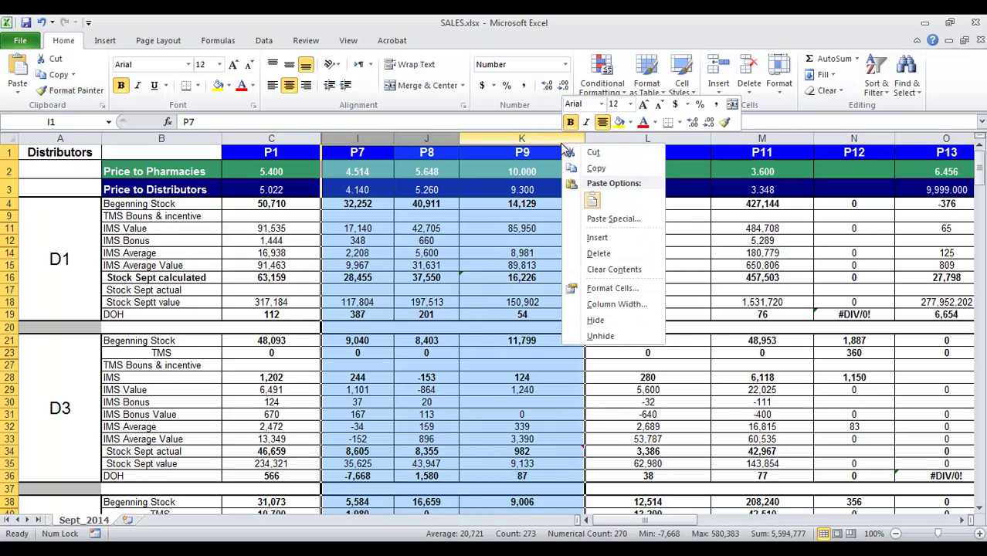
click(609, 320)
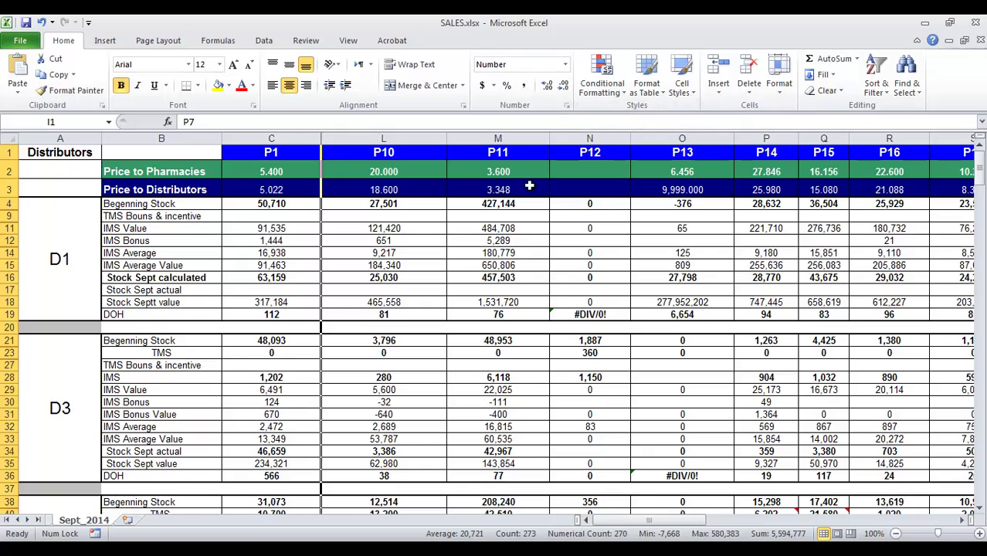
Hide the non-adjacent columns L and N (P10 and P12) together
click(417, 138)
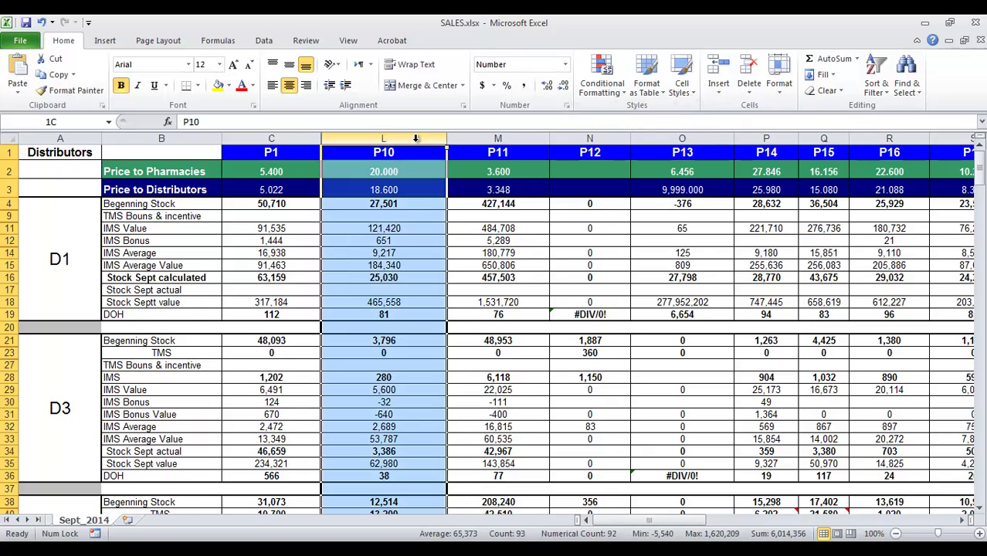
ctrl+click(588, 137)
right_click(588, 136)
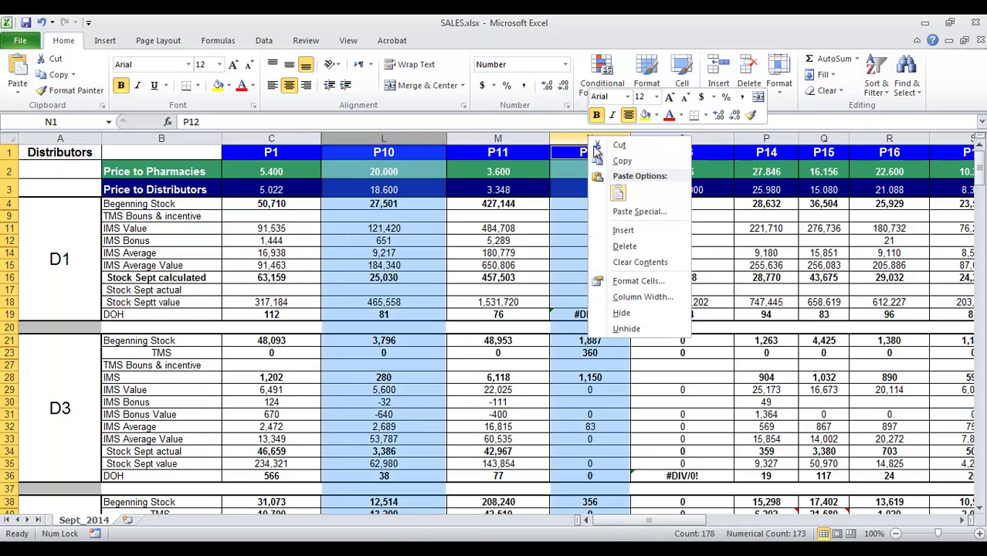
click(648, 310)
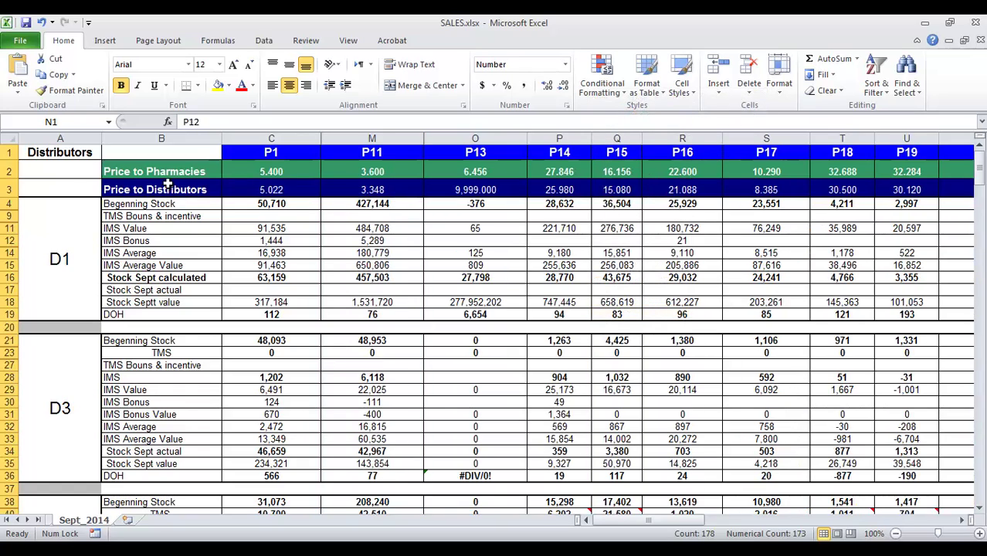
Hide the Price to Distributors row (row 3) and the D1 Stock Sept calculated row (row 16) together
click(9, 190)
ctrl+click(9, 277)
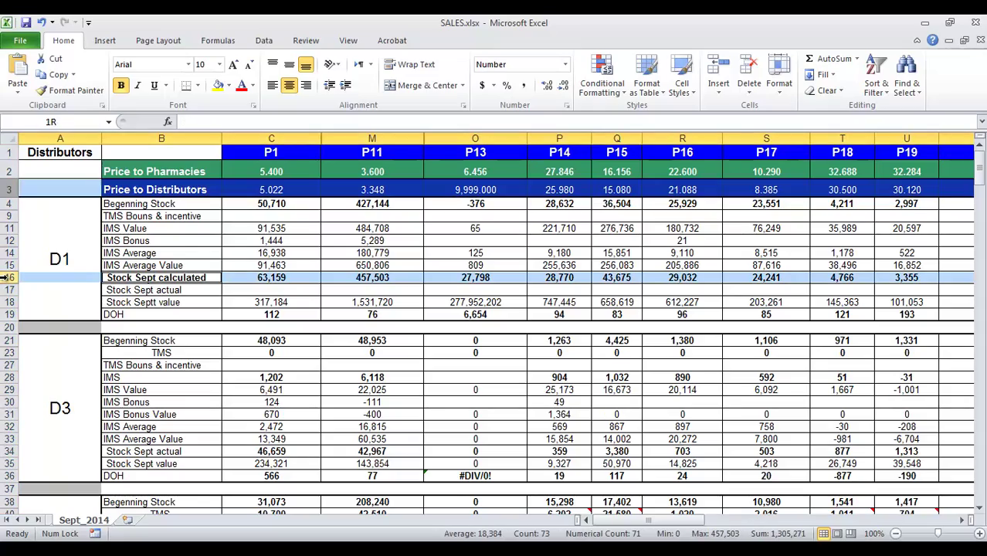
right_click(6, 278)
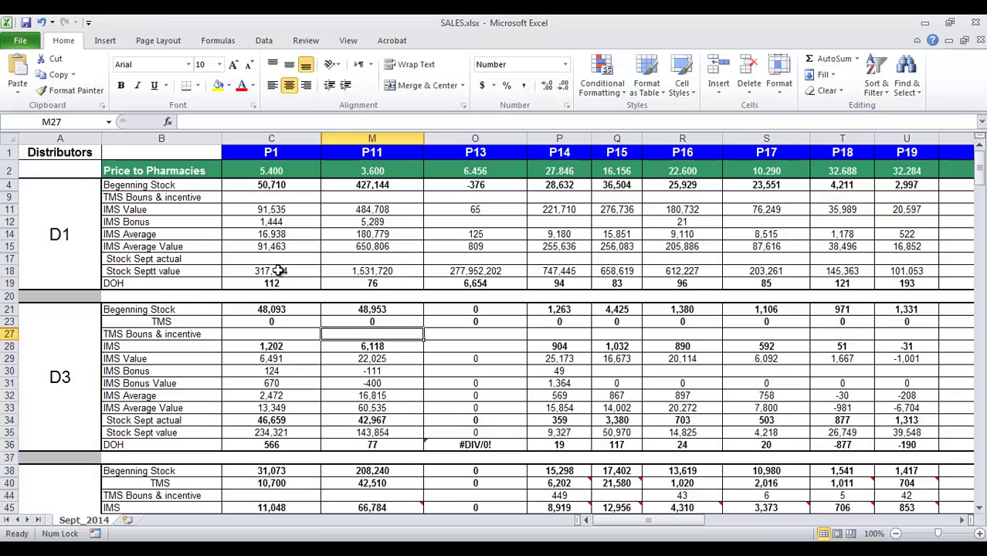
right_click(279, 271)
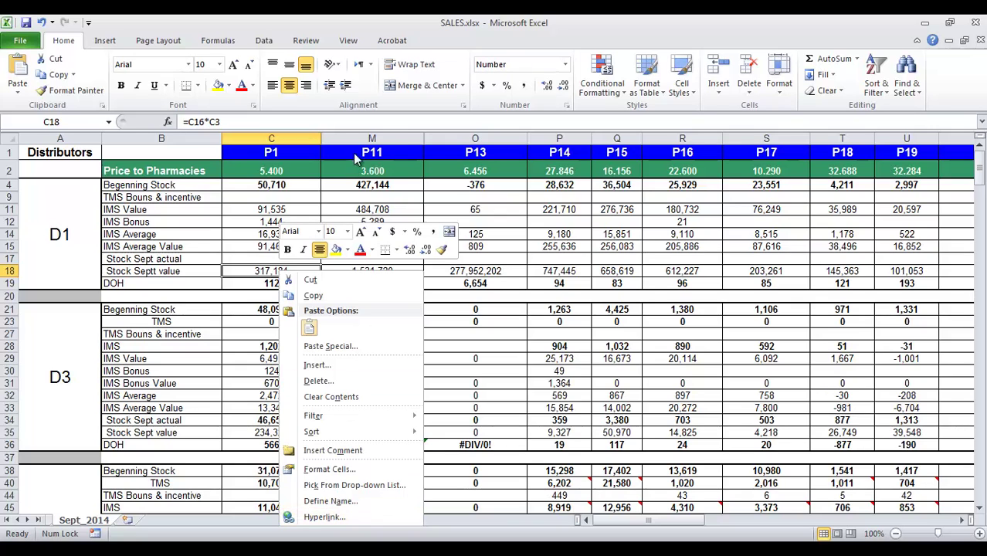
key(Escape)
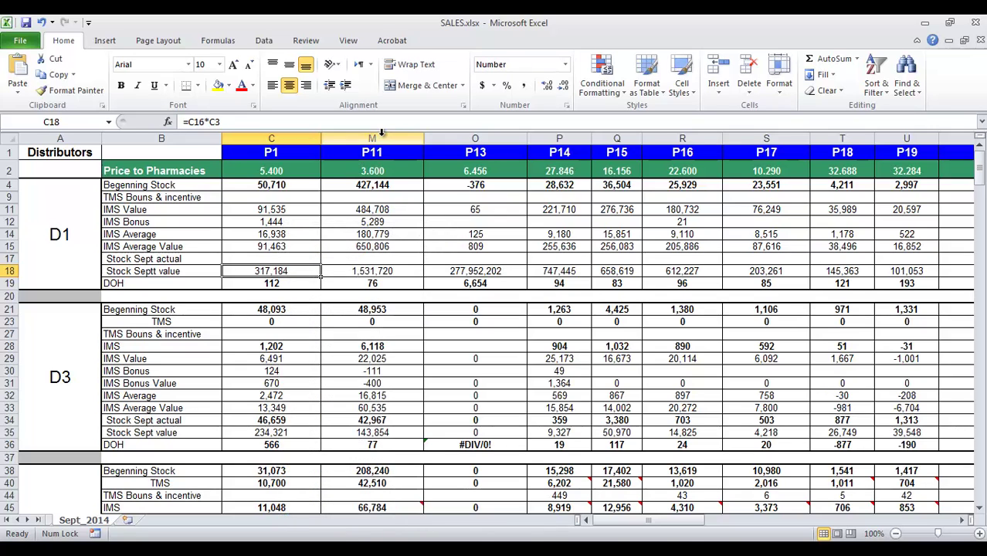
click(381, 136)
right_click(385, 144)
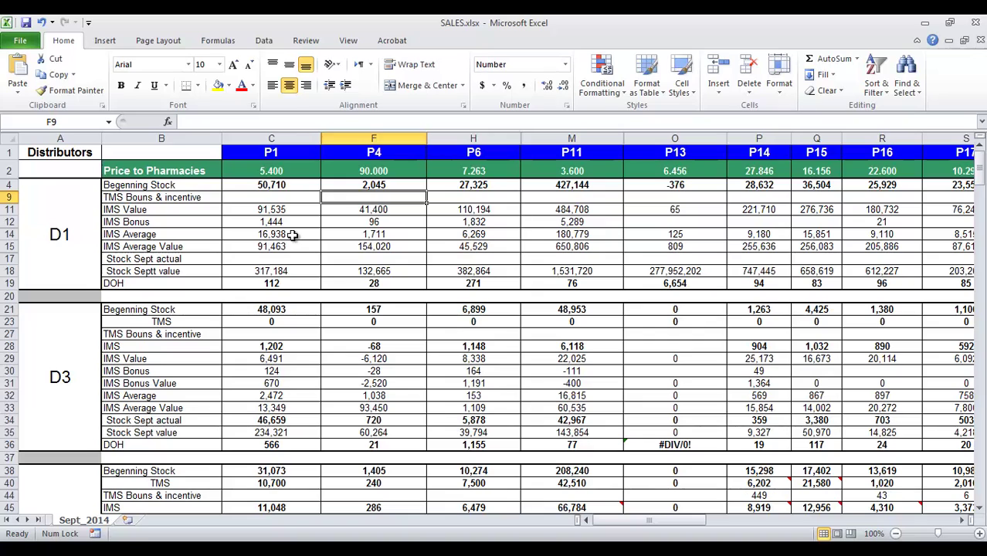
Select columns C through H and unhide the hidden columns among them (P2, P3 and P5)
click(275, 139)
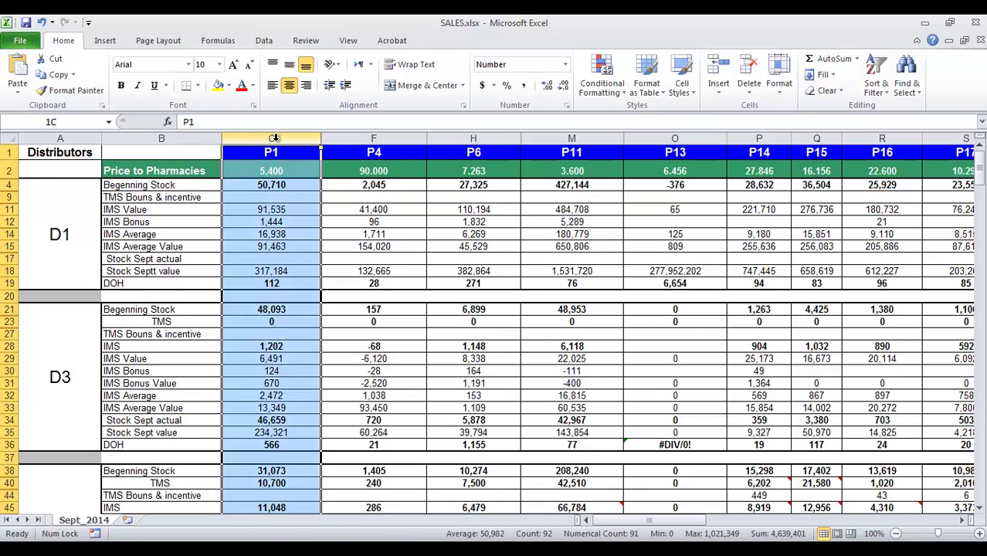
drag(318, 138, 475, 138)
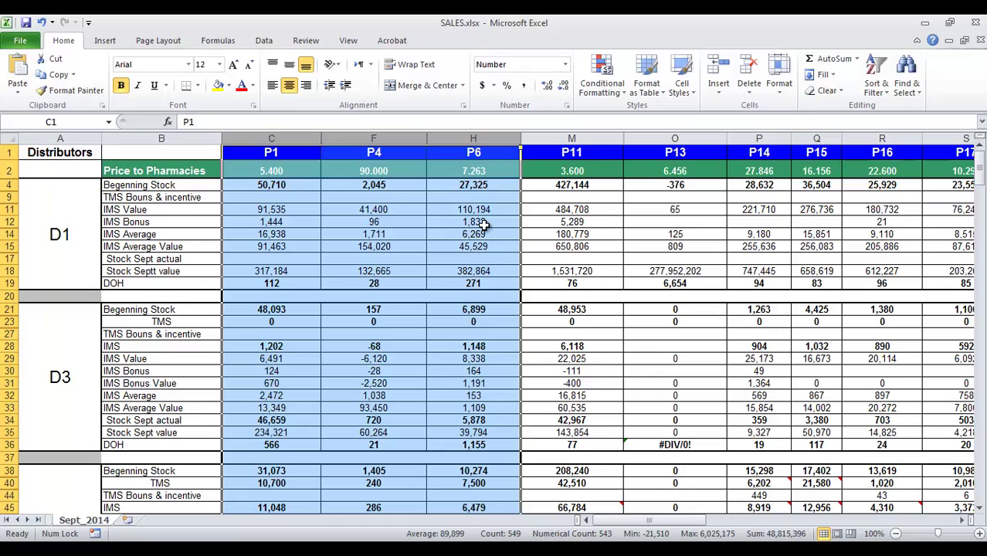
click(781, 85)
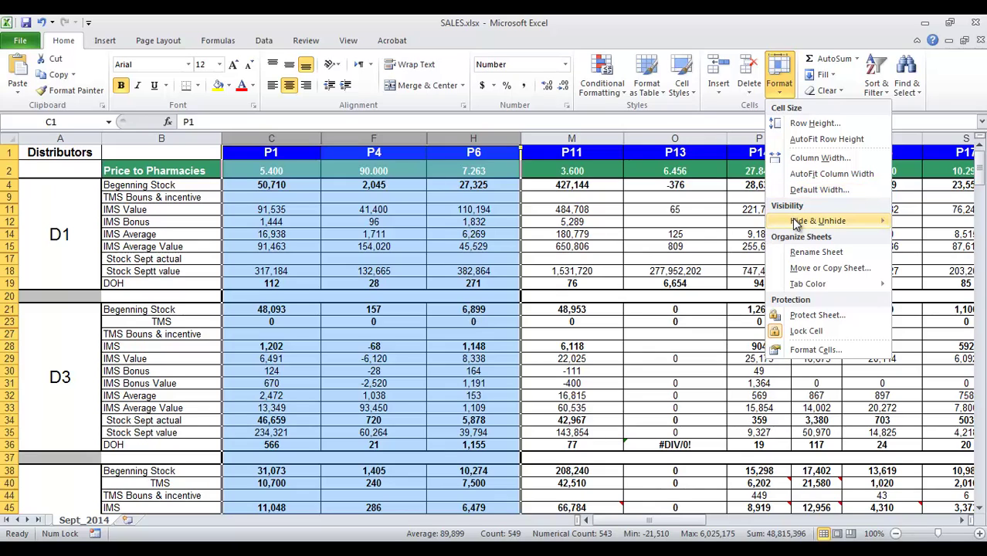
mouse_move(795, 222)
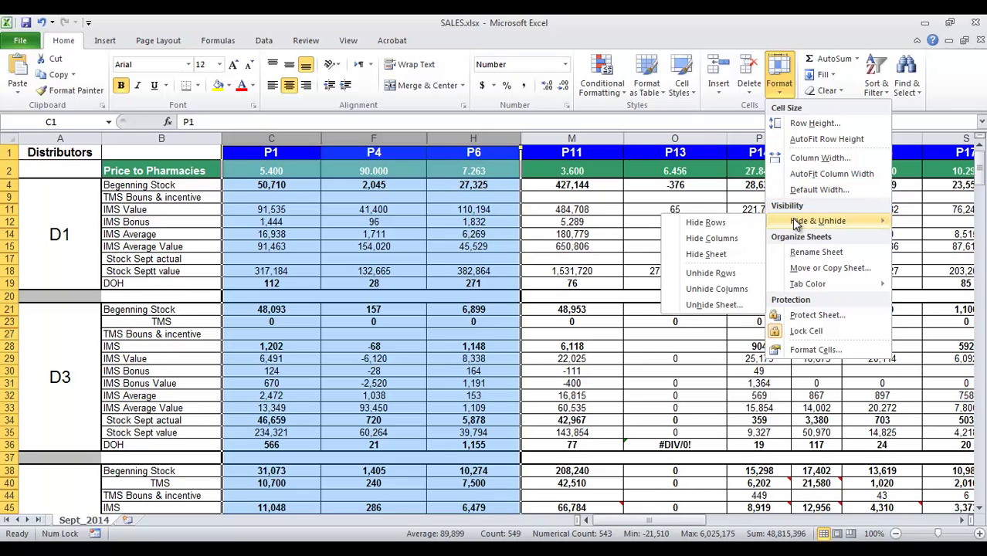
click(755, 292)
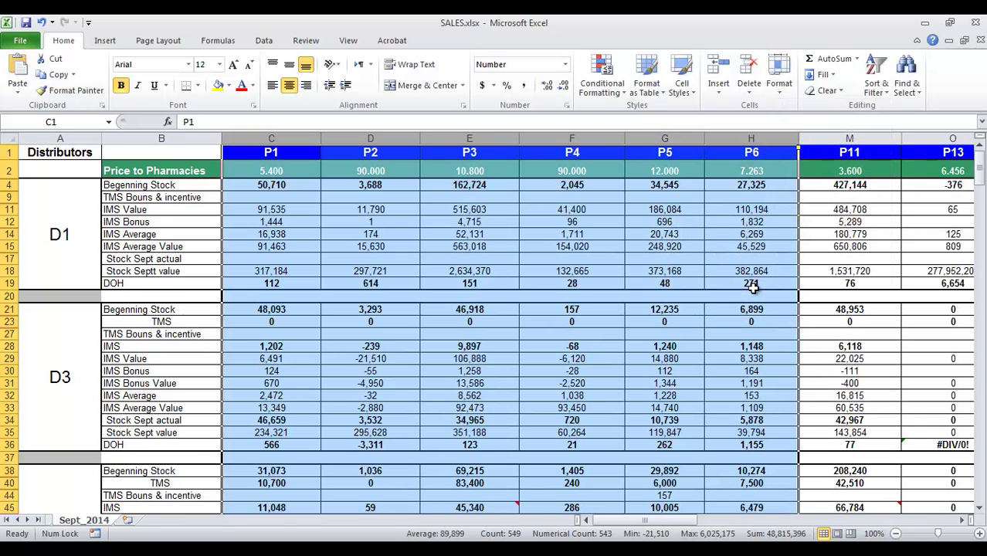
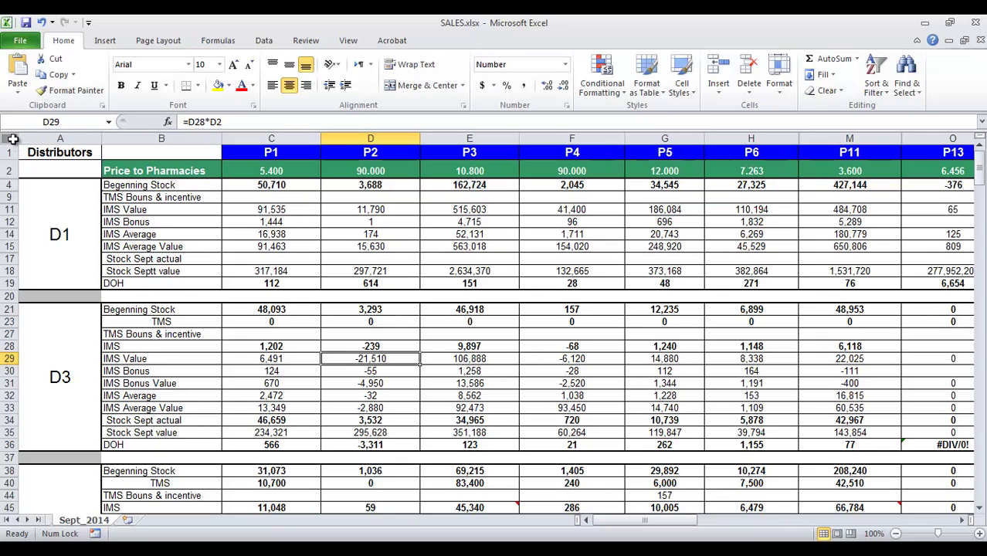
Select the entire sheet and unhide all of its hidden rows
click(13, 139)
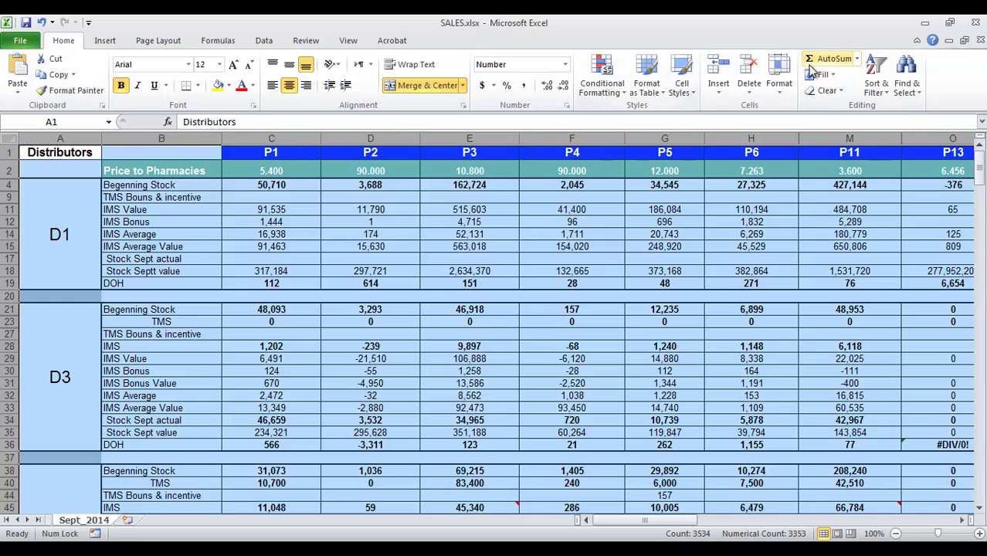
click(782, 87)
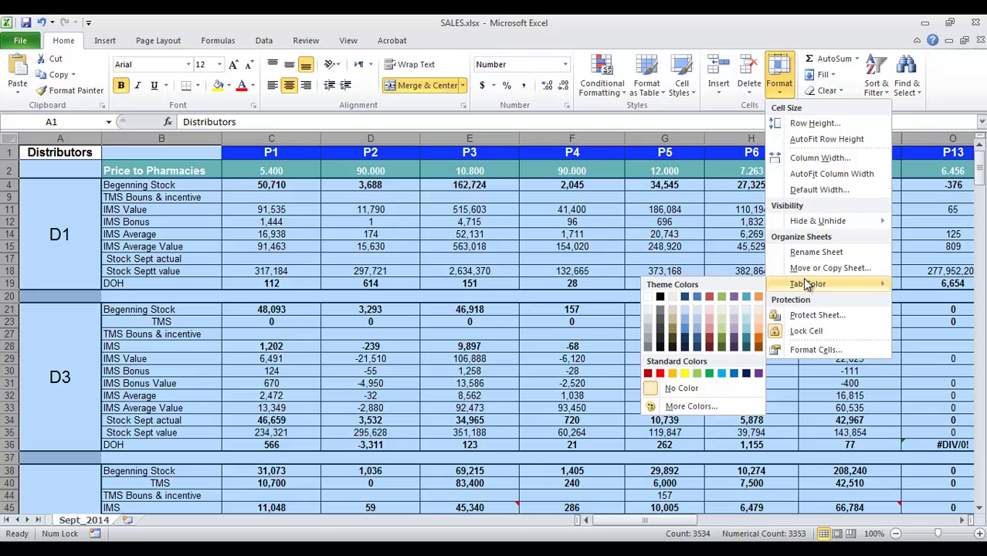
mouse_move(803, 222)
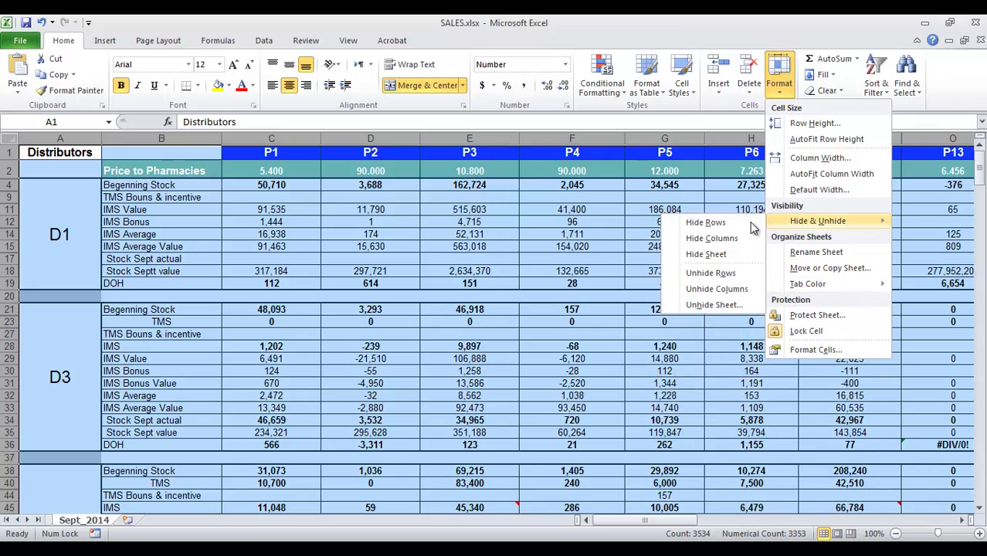
click(718, 273)
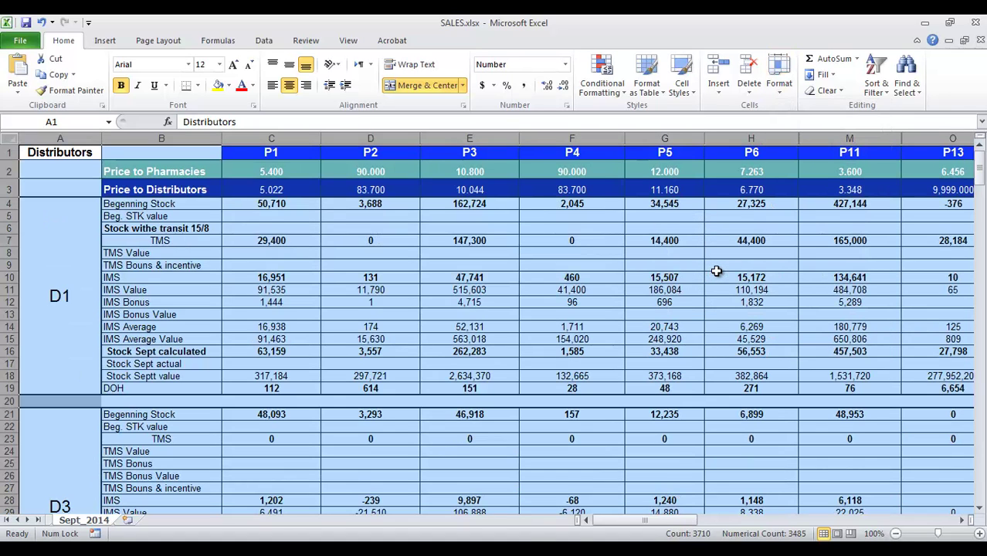
Unhide all hidden columns across the fully selected sheet
click(778, 91)
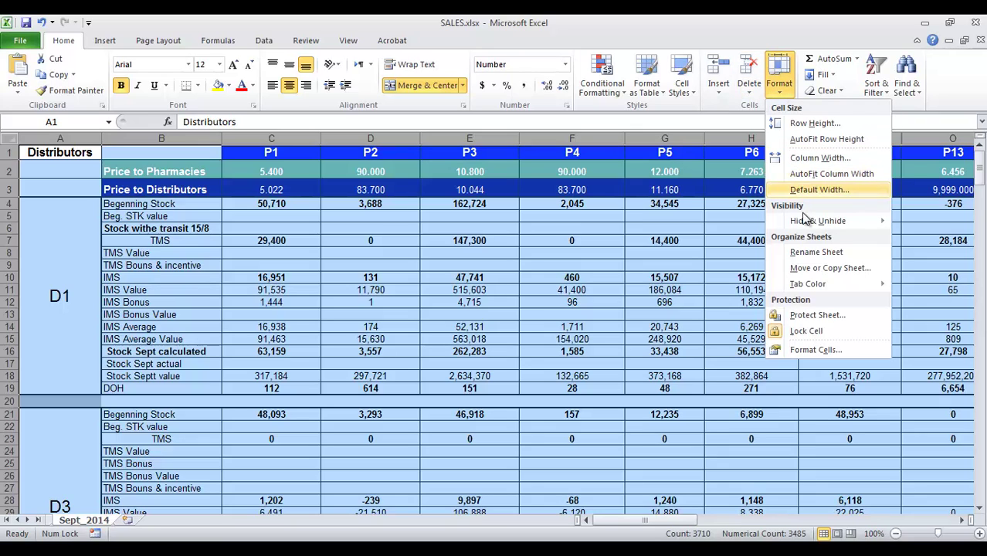
mouse_move(808, 222)
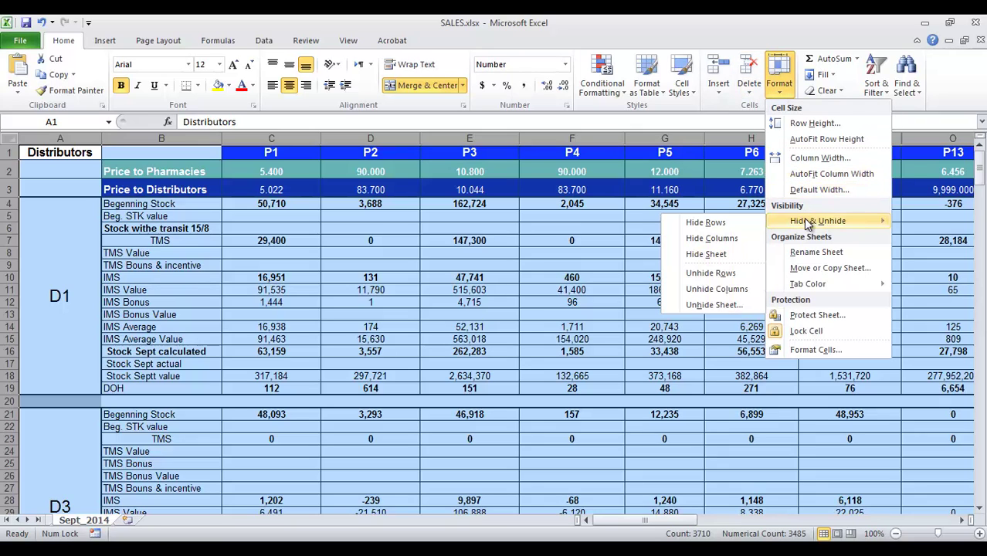
click(740, 292)
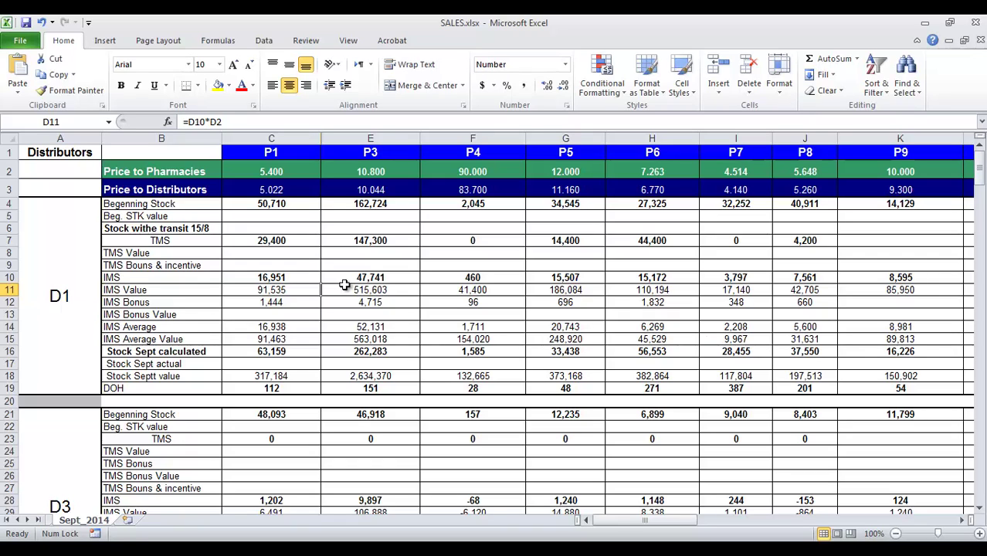
Hide column E (P3) and then column F (P4), working from a single cell in each
click(344, 285)
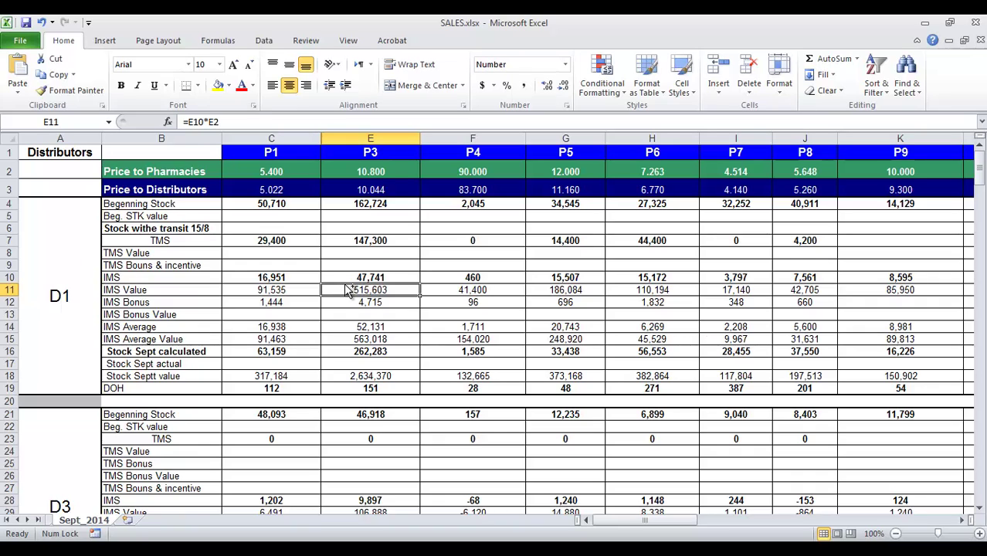
key(ctrl+0)
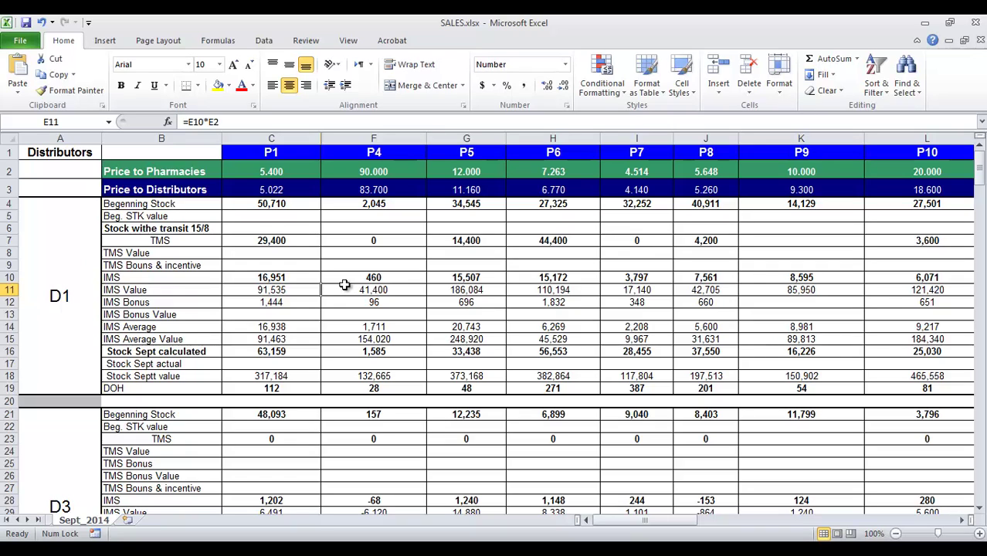
click(344, 285)
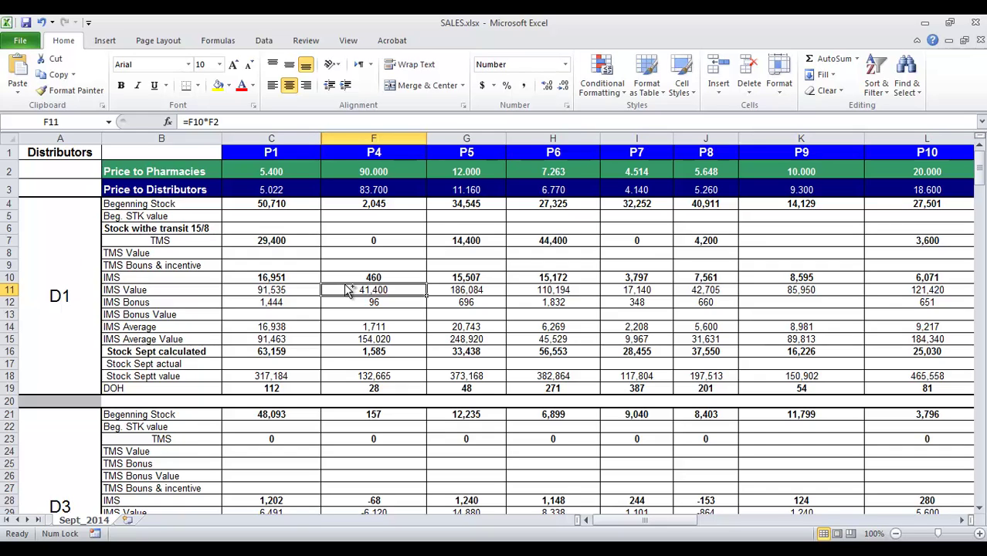
key(ctrl+0)
click(346, 285)
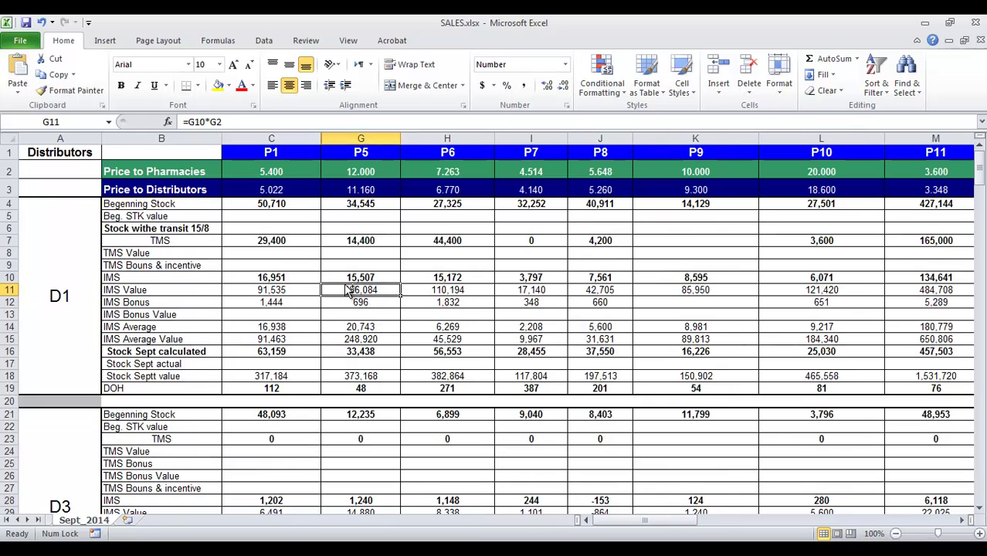
click(348, 338)
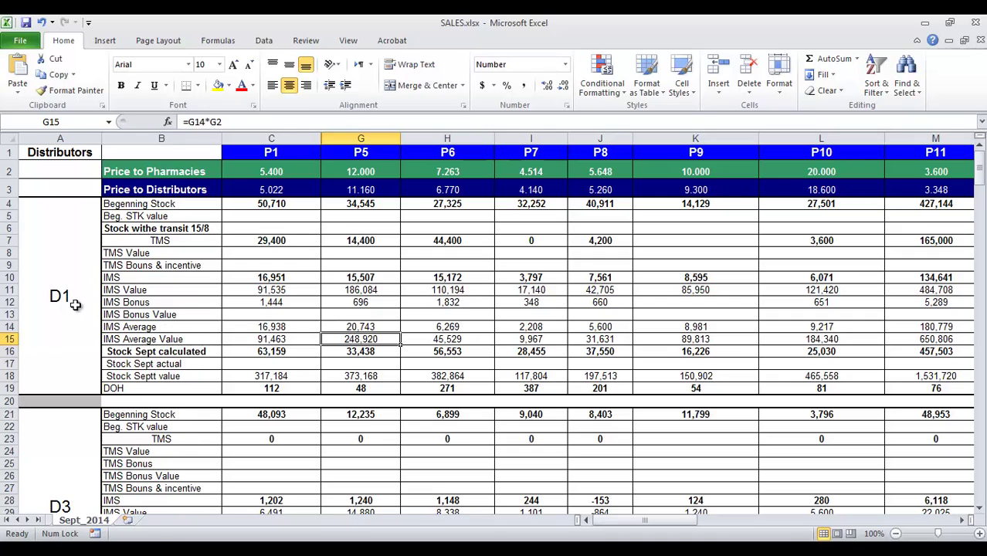
Hide distributor D1's IMS, IMS Bonus and IMS Bonus Value rows (rows 10, 12 and 13) one at a time
click(11, 277)
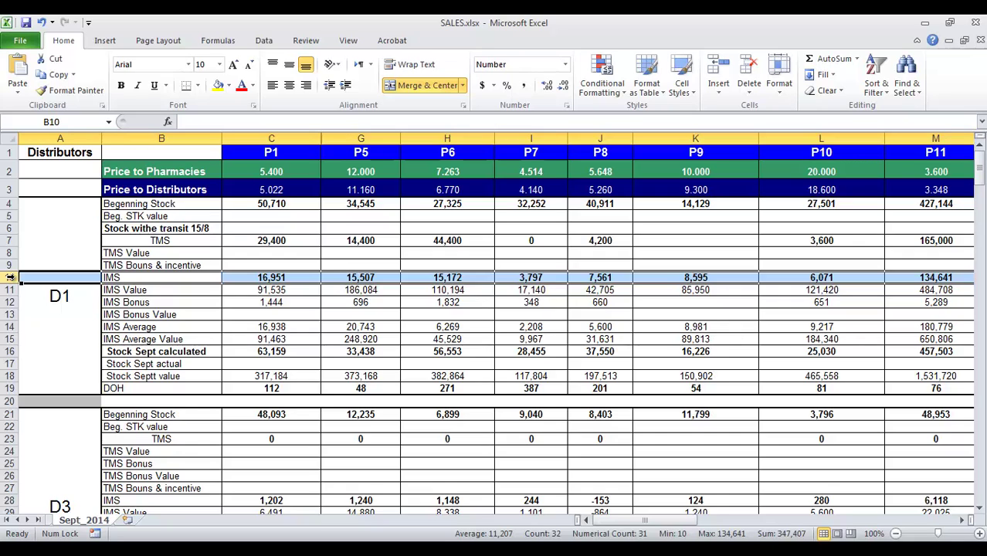
key(ctrl+9)
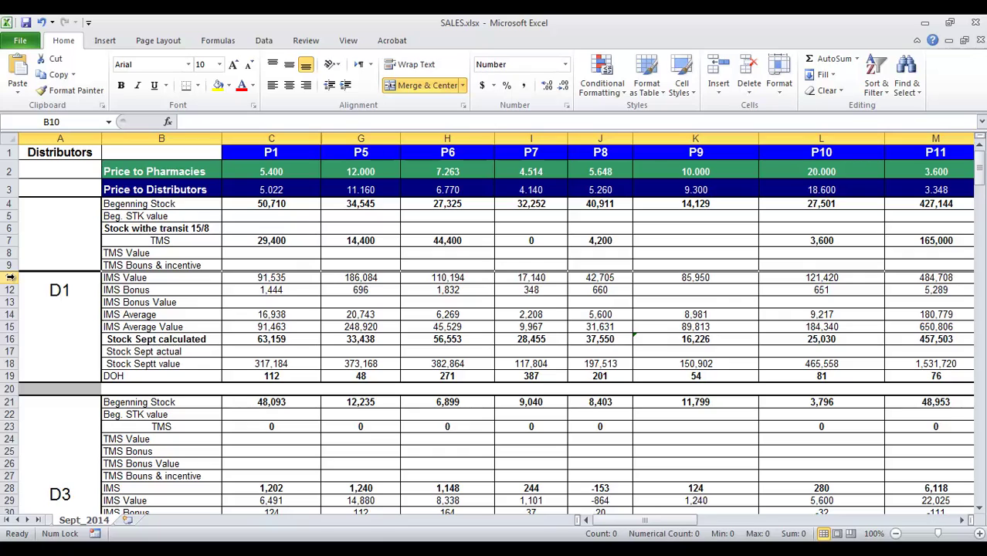
click(160, 289)
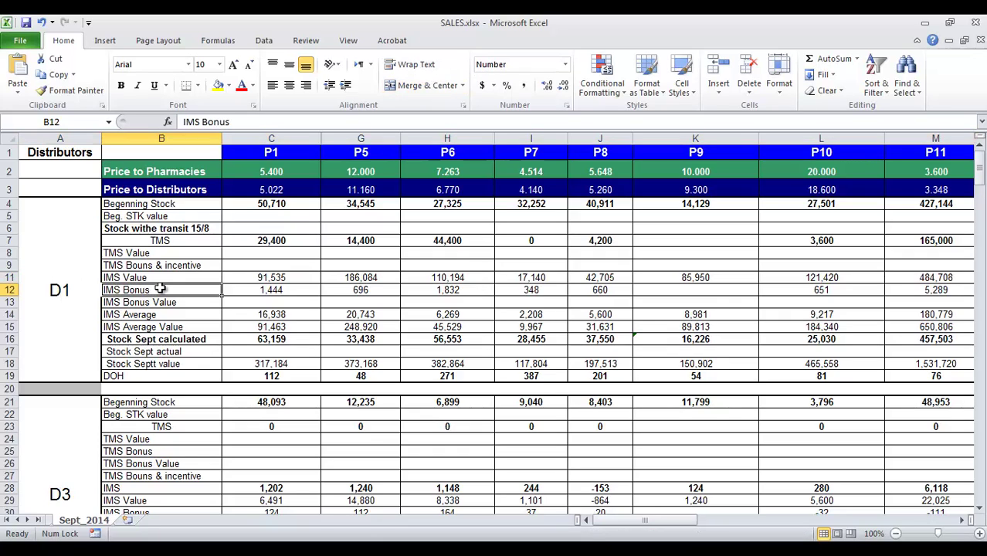
key(ctrl+9)
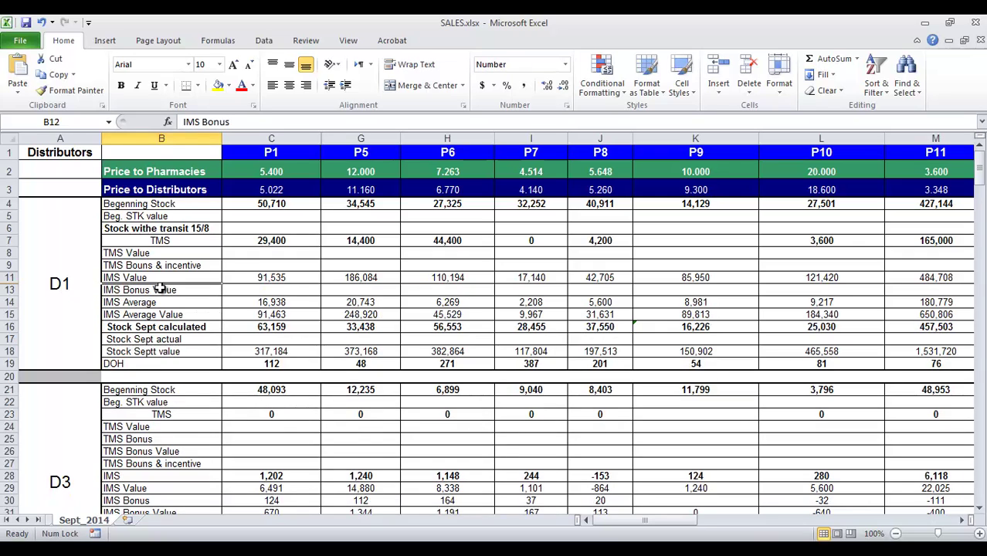
click(160, 289)
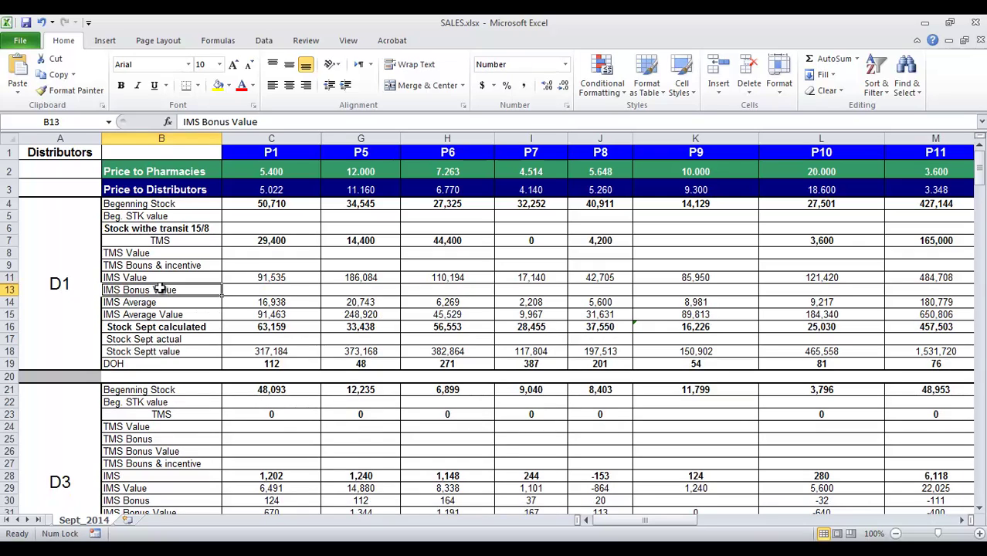
key(ctrl+9)
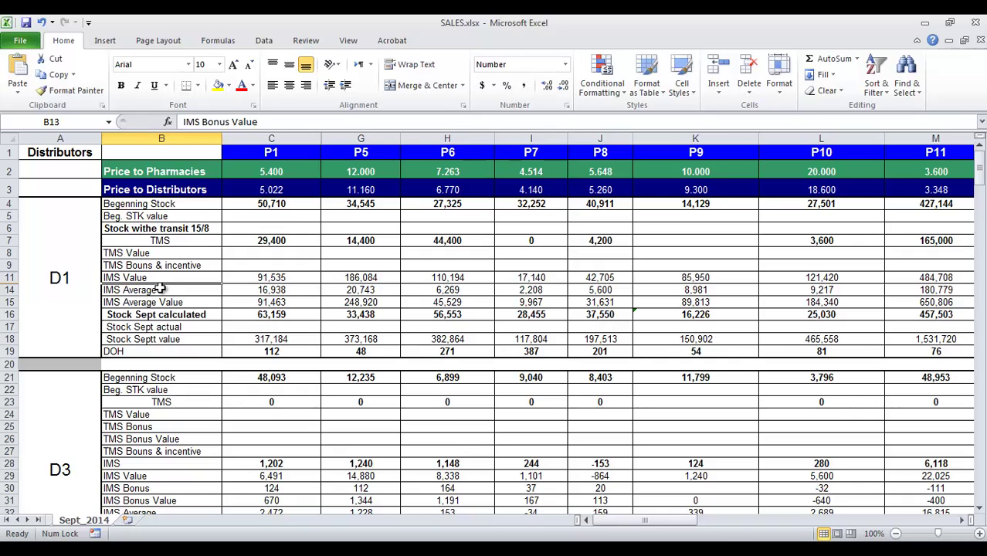
Hide column B containing the row labels and D1's IMS Average row (row 14)
click(160, 289)
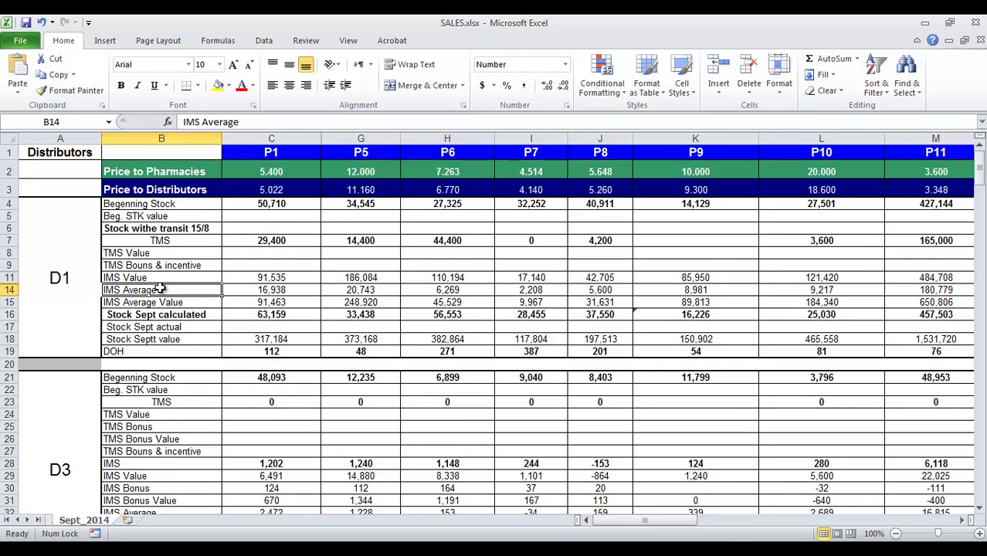
key(ctrl+0)
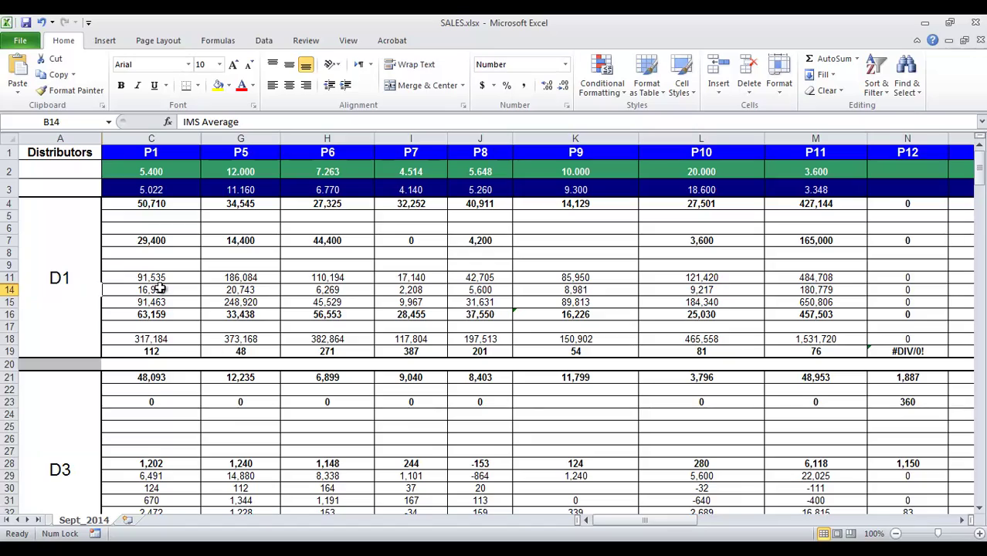
click(160, 288)
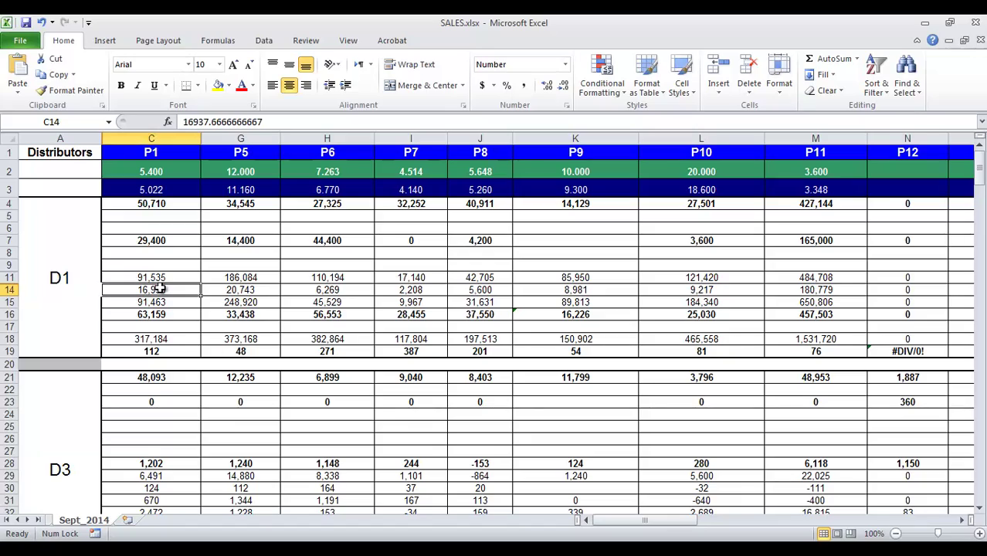
key(ctrl+9)
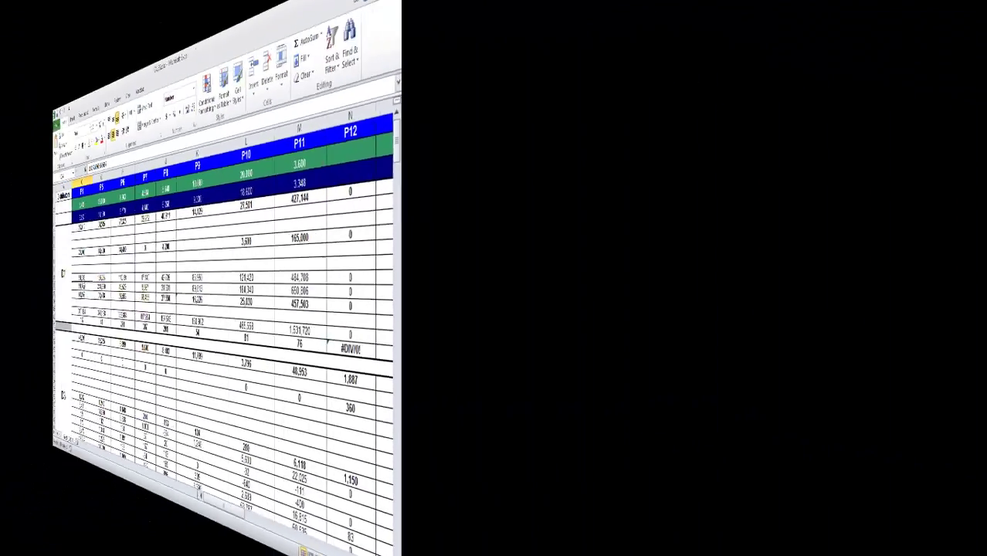